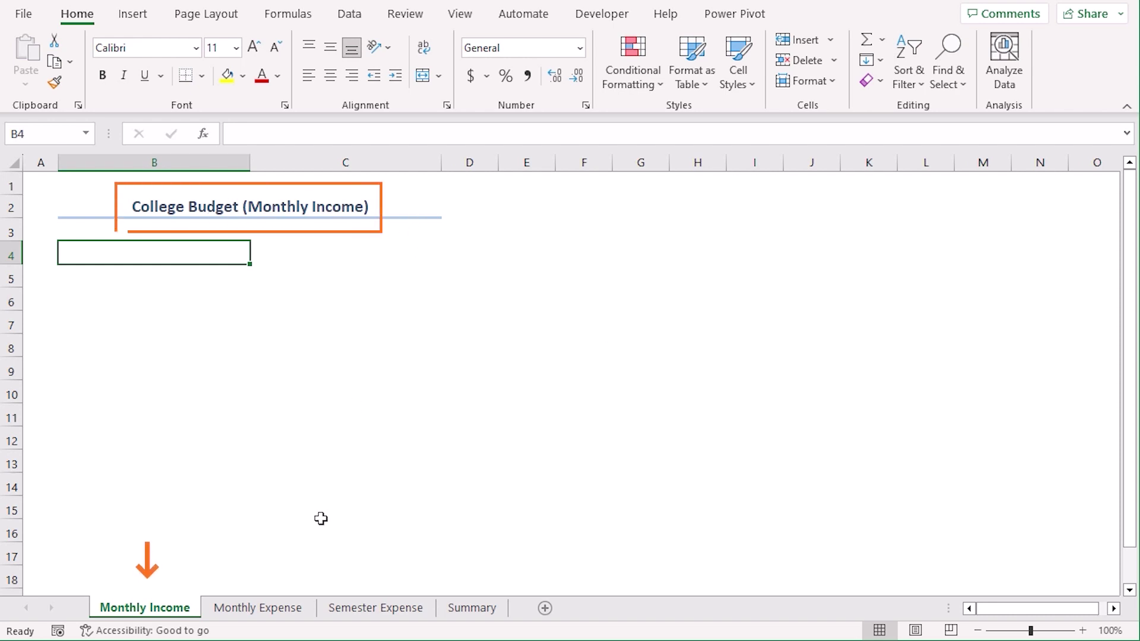
# Look through the Monthly Expense, Semester Expense and Summary sheets
pyautogui.click(285, 609)
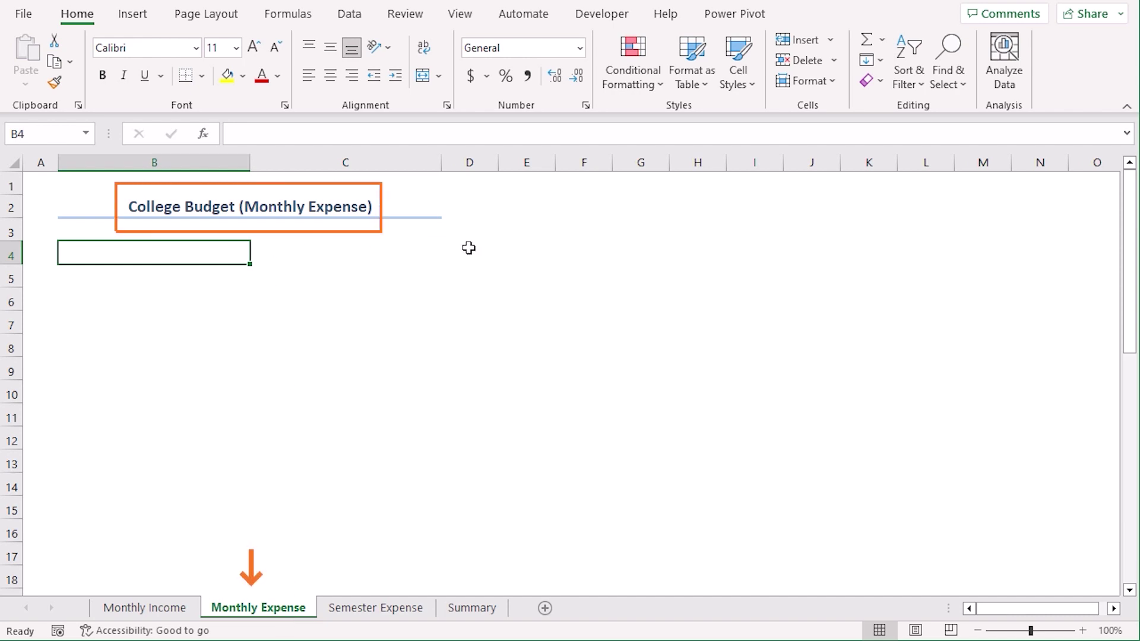
pyautogui.click(368, 608)
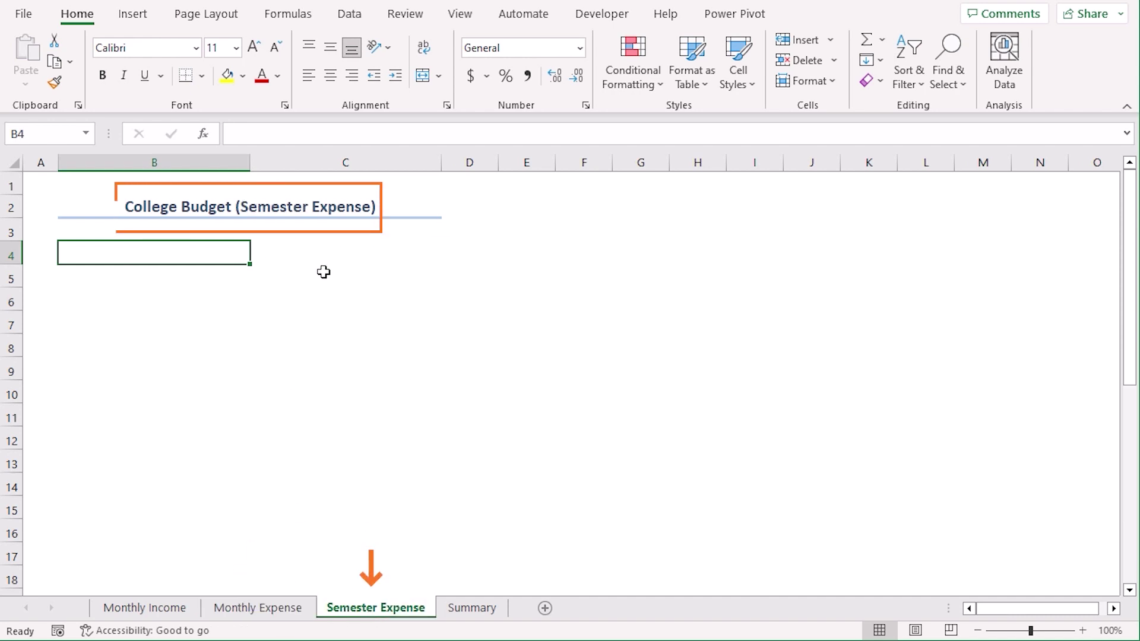
pyautogui.click(472, 608)
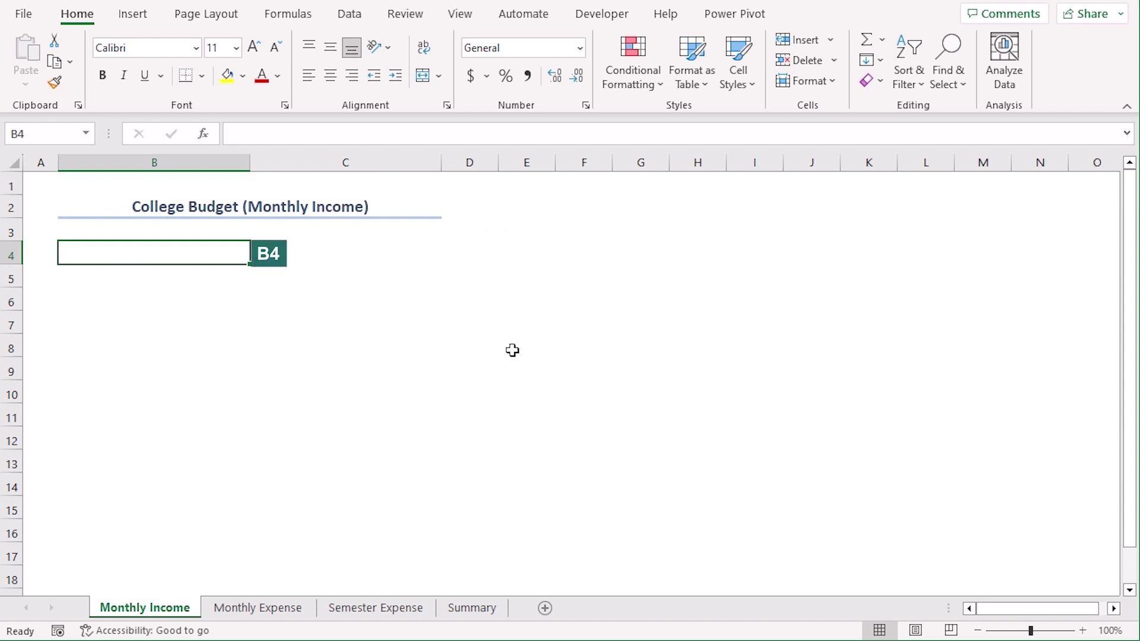
# Enter 'Source' and 'Amount' headers in B4:C4 and a 'Total' label in B9
pyautogui.write('Source')
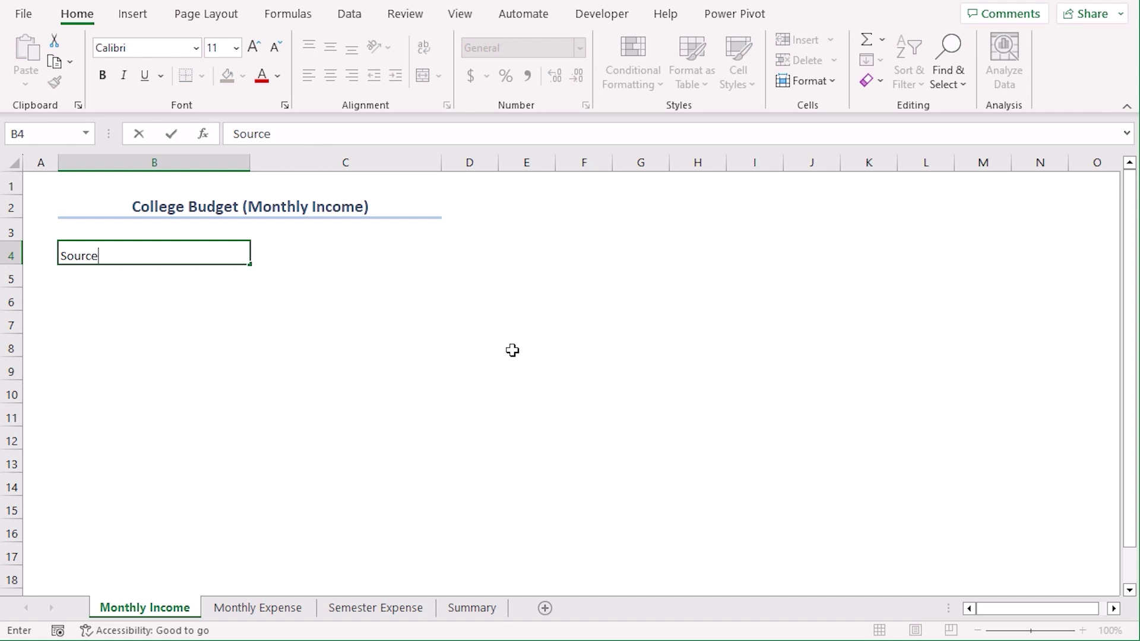
pyautogui.press('Tab')
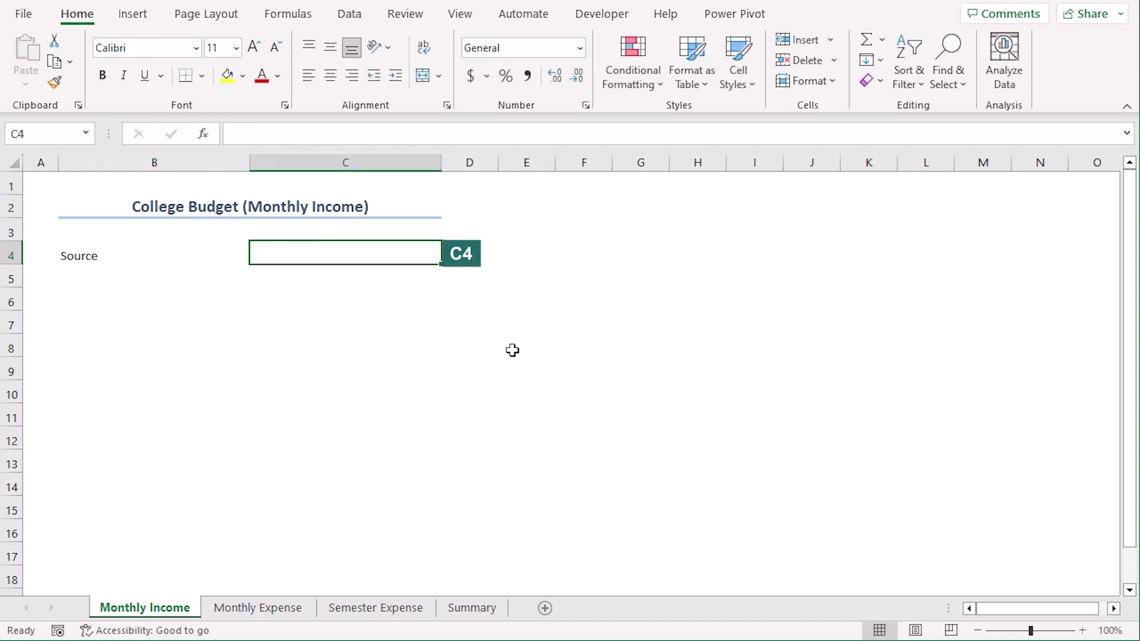
pyautogui.write('Amount')
pyautogui.press('Return')
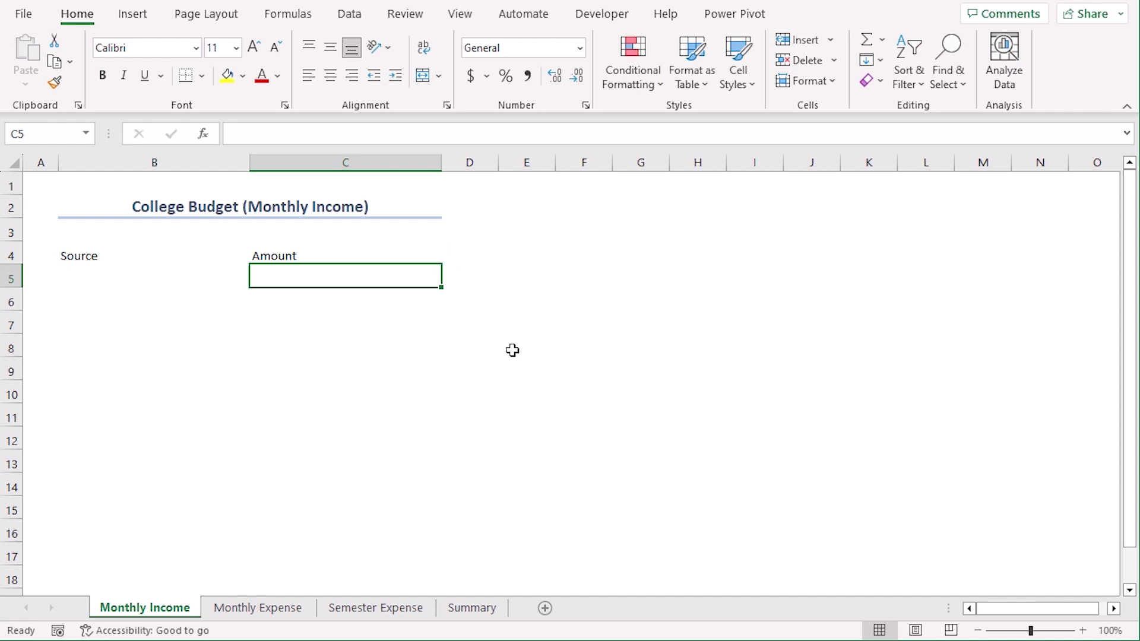
pyautogui.click(101, 367)
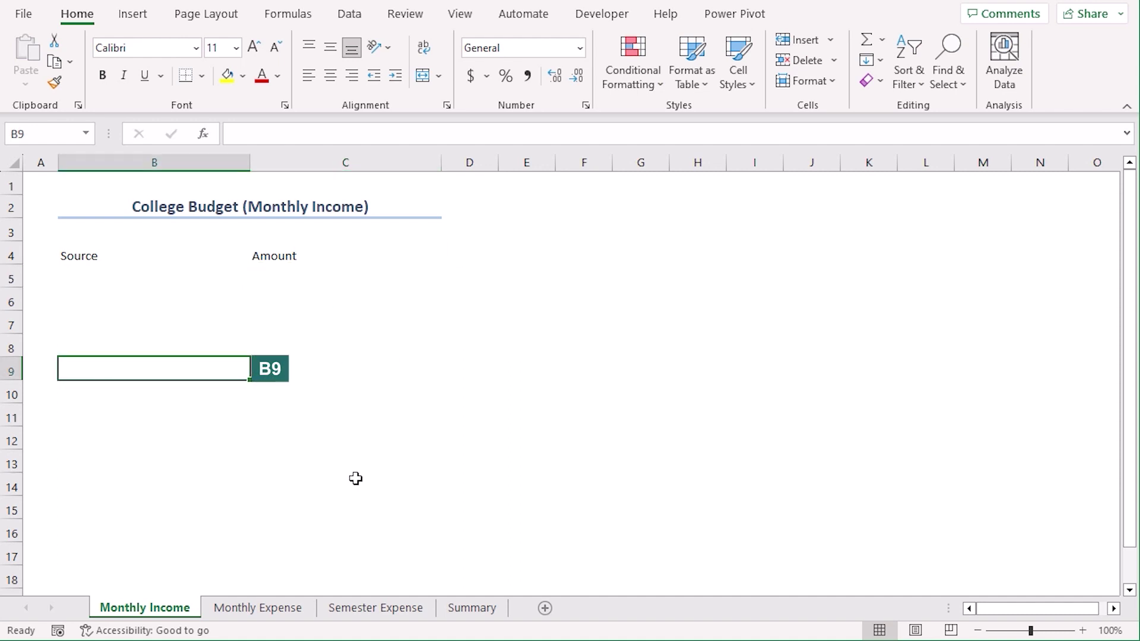
pyautogui.write('Total')
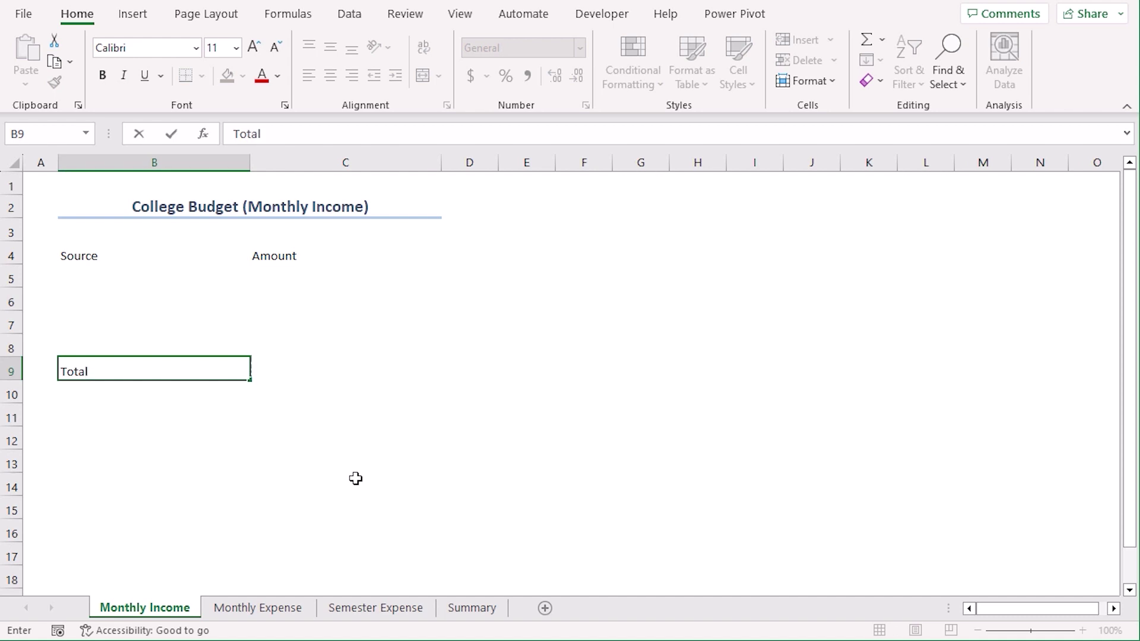
pyautogui.press('Tab')
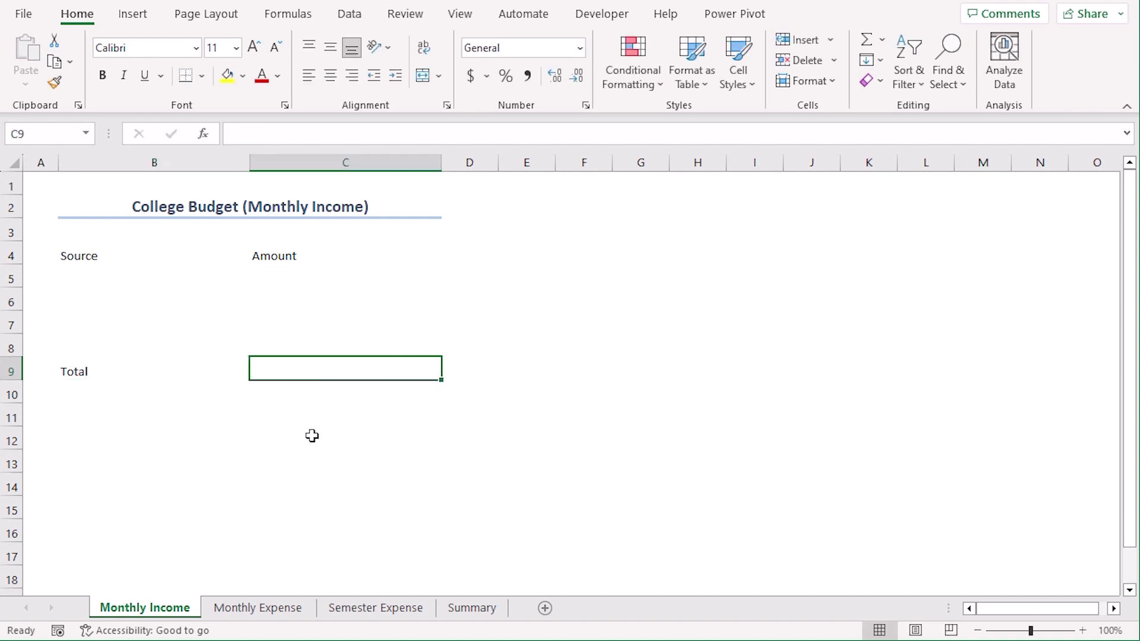
pyautogui.moveTo(77, 255); pyautogui.dragTo(284, 353)
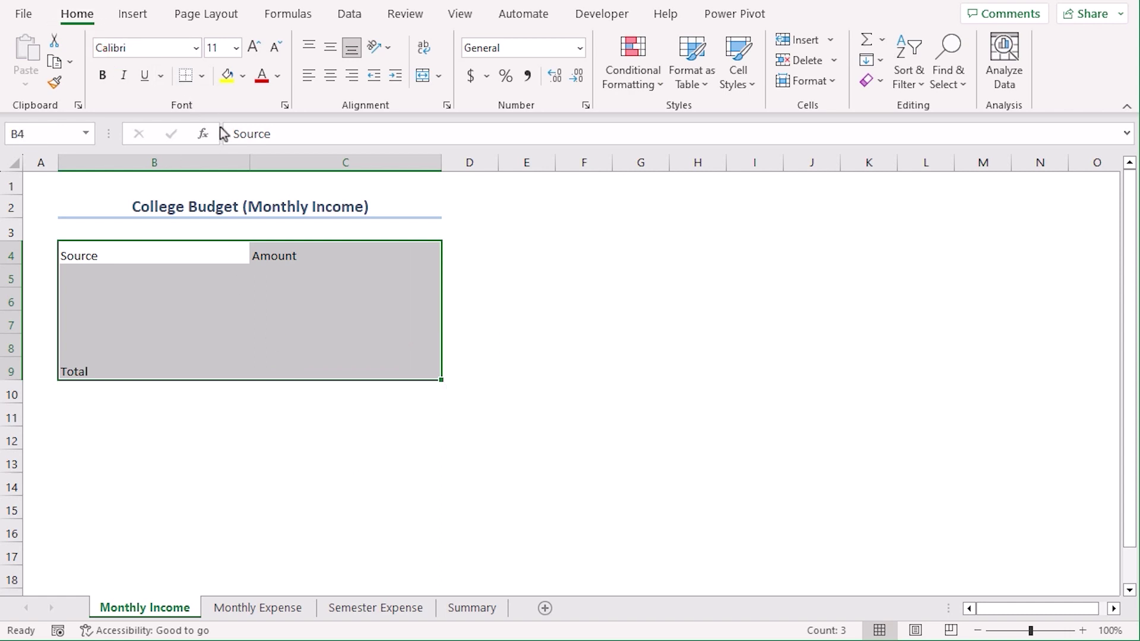
# Give B4:C9 all borders and make the header row light blue, size 12, centred horizontally and vertically
pyautogui.click(202, 76)
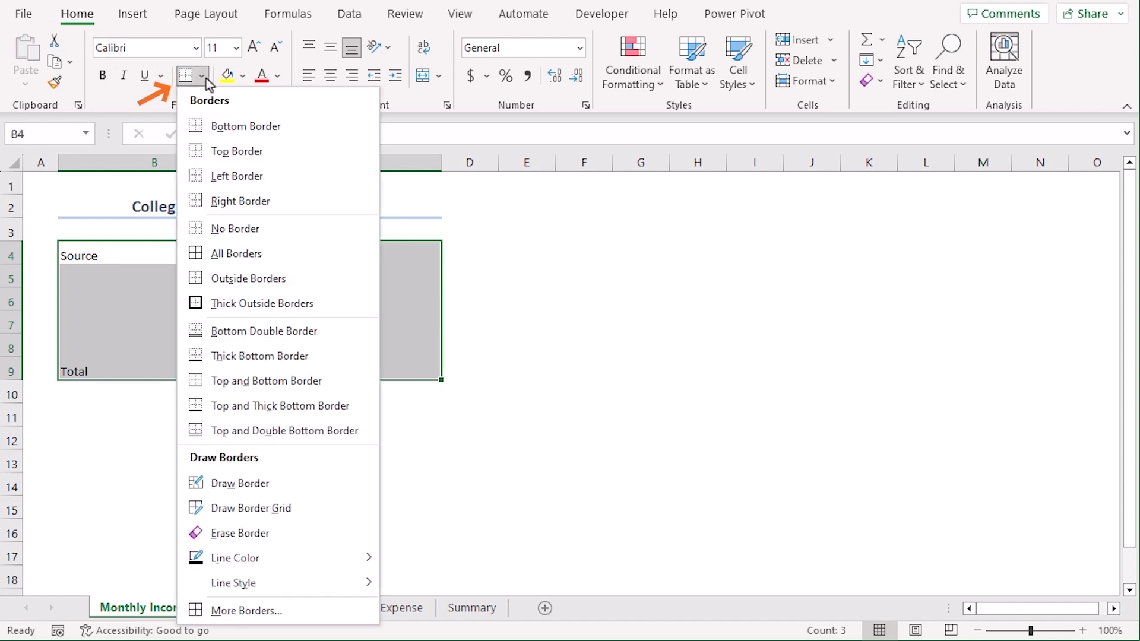
pyautogui.click(236, 253)
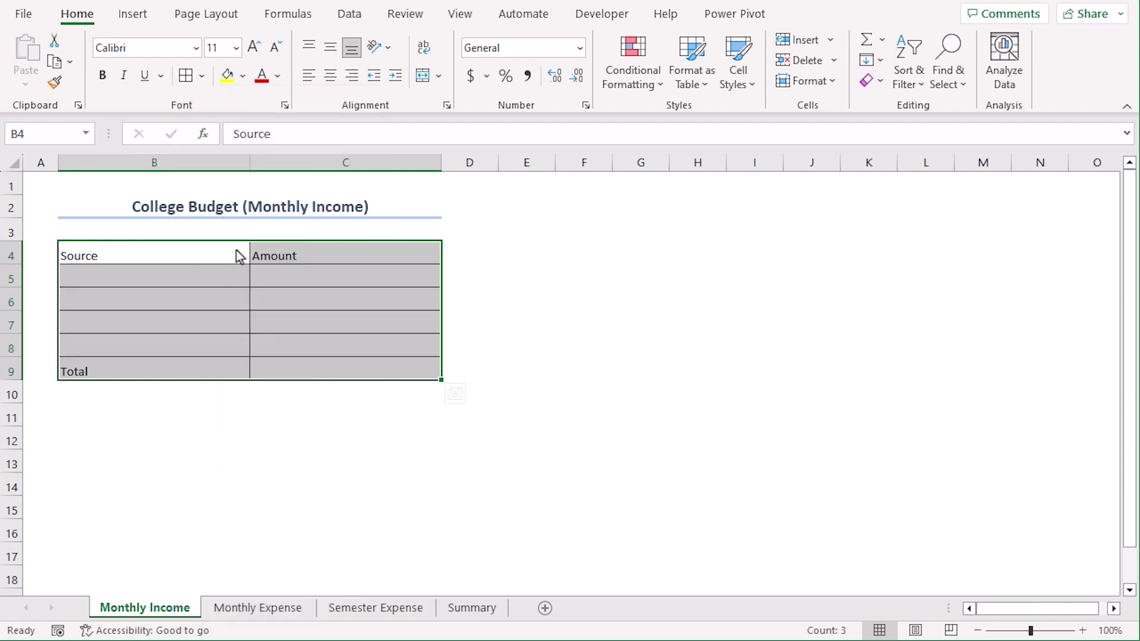
pyautogui.moveTo(122, 254); pyautogui.dragTo(288, 252)
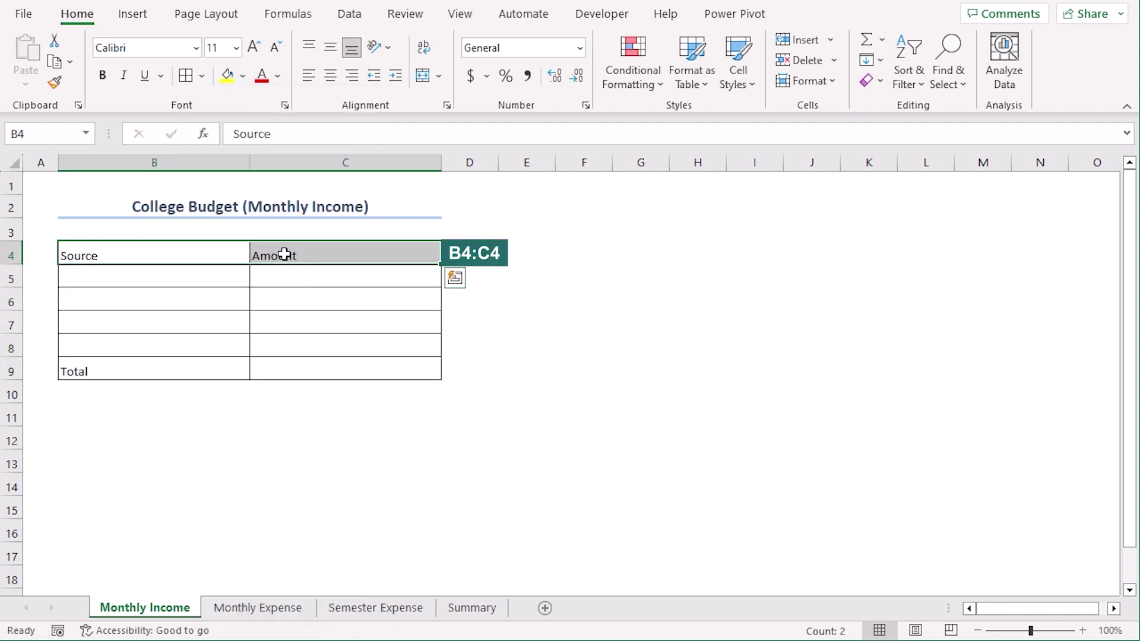
pyautogui.click(243, 76)
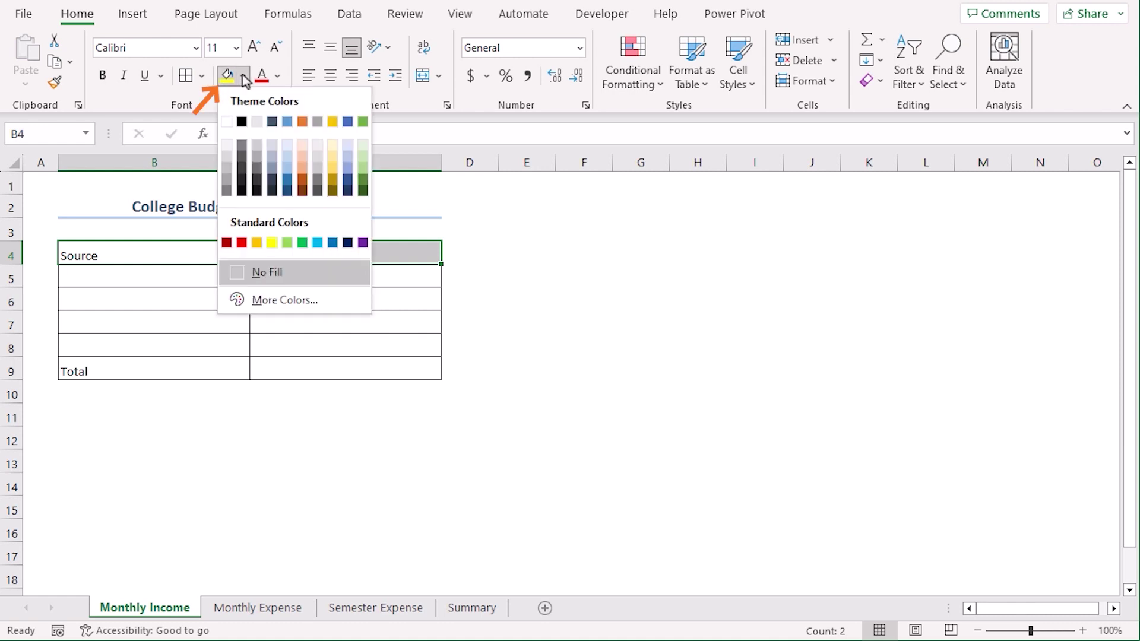
pyautogui.click(282, 144)
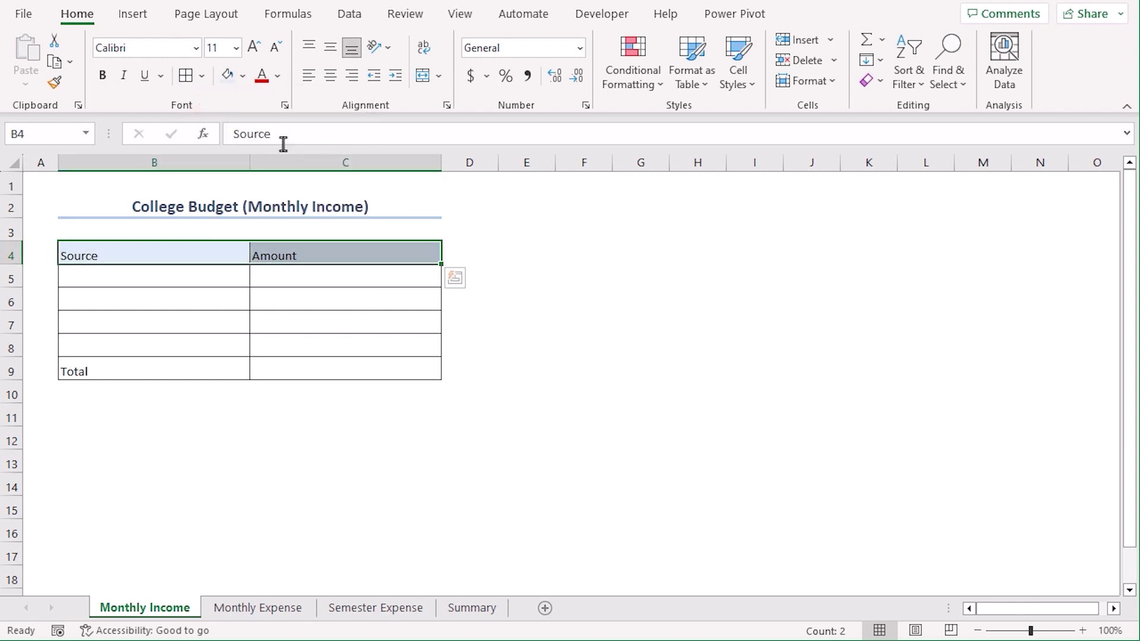
pyautogui.click(254, 48)
pyautogui.click(330, 76)
pyautogui.click(331, 49)
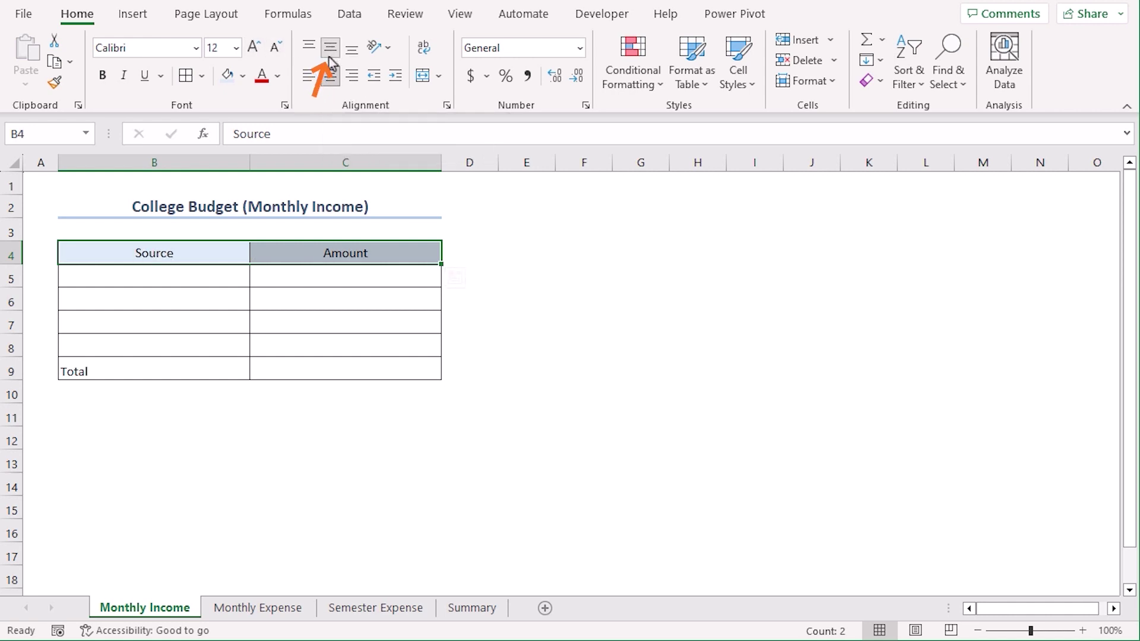
# Make the headers and the Total row B9:C9 bold
pyautogui.click(125, 368)
pyautogui.keyDown('ctrl'); pyautogui.click(288, 366); pyautogui.keyUp('ctrl')
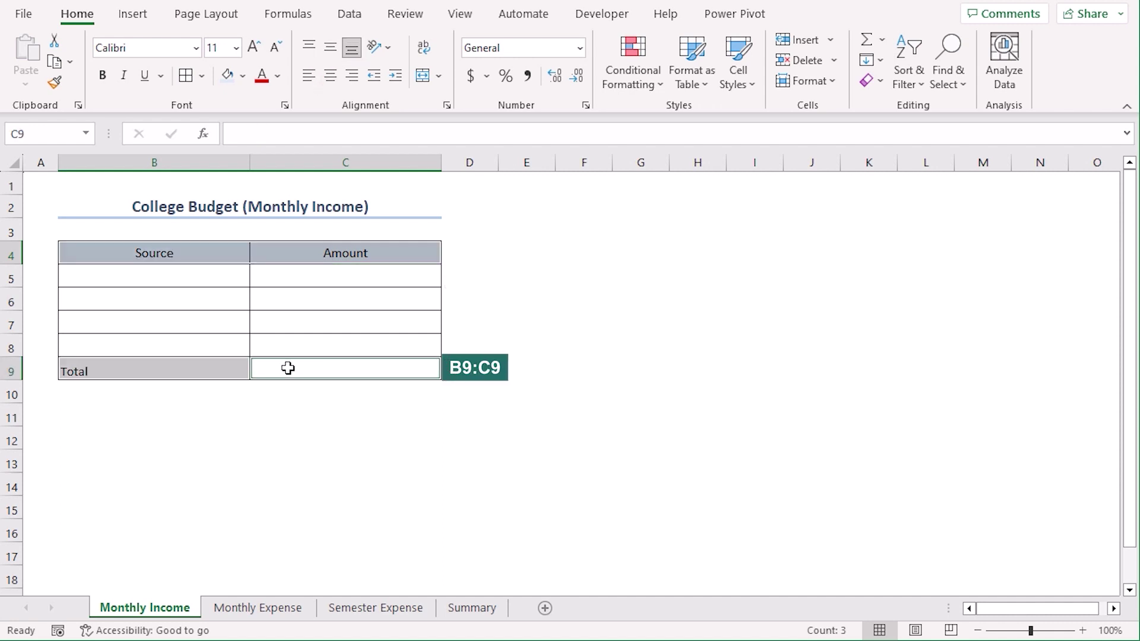
pyautogui.click(102, 75)
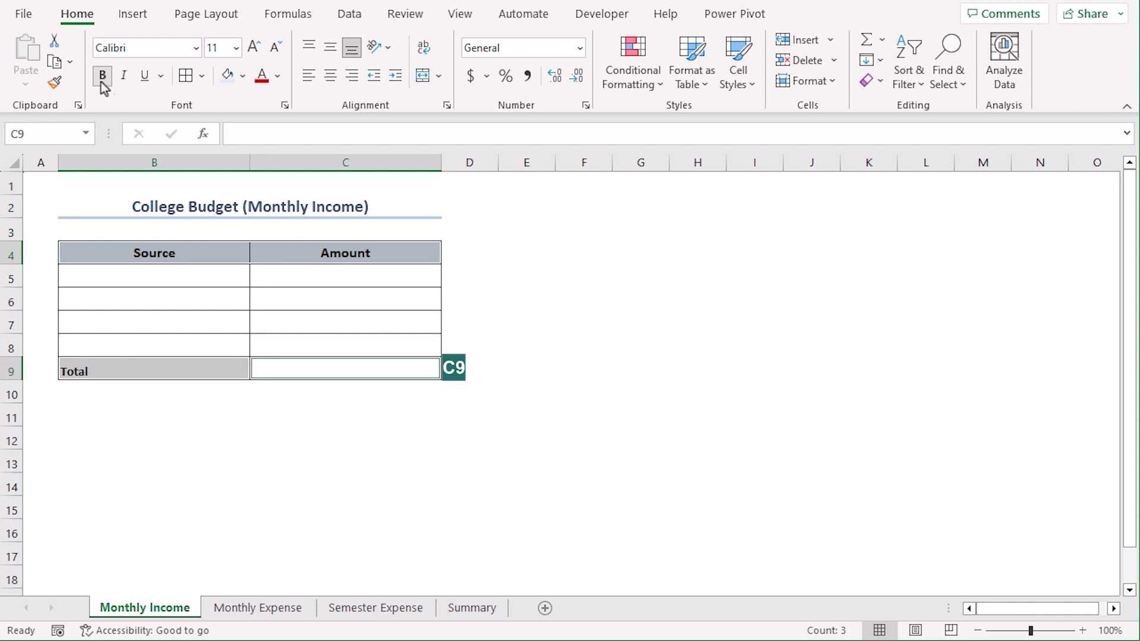
pyautogui.click(249, 467)
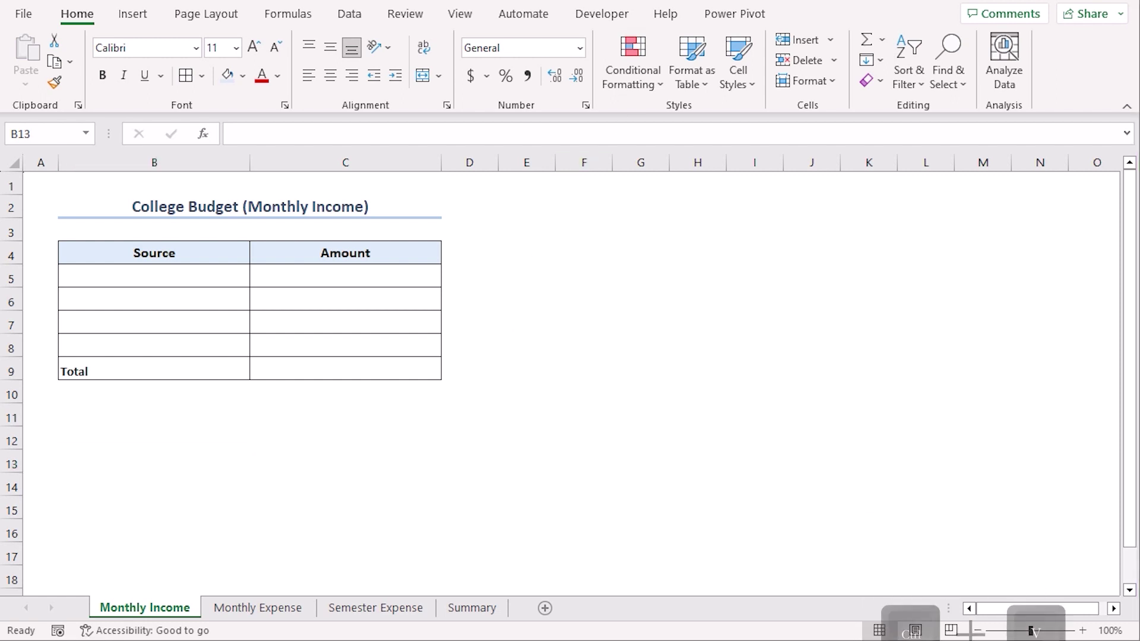
# Paste the four income sources and amounts into B5:C8 and format column C as Accounting
pyautogui.write('Part - Time Job\t$ 900.00 Awards\t$ 1,000.00 Parents\t$ 250.00 Other Income\t$ 100.00')
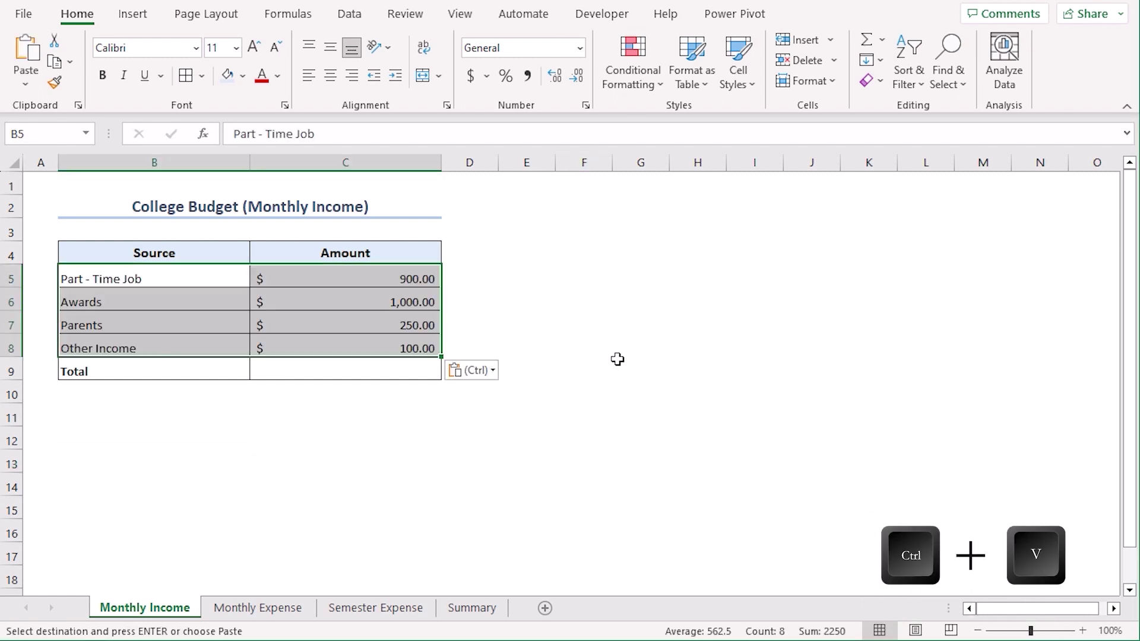
pyautogui.click(619, 359)
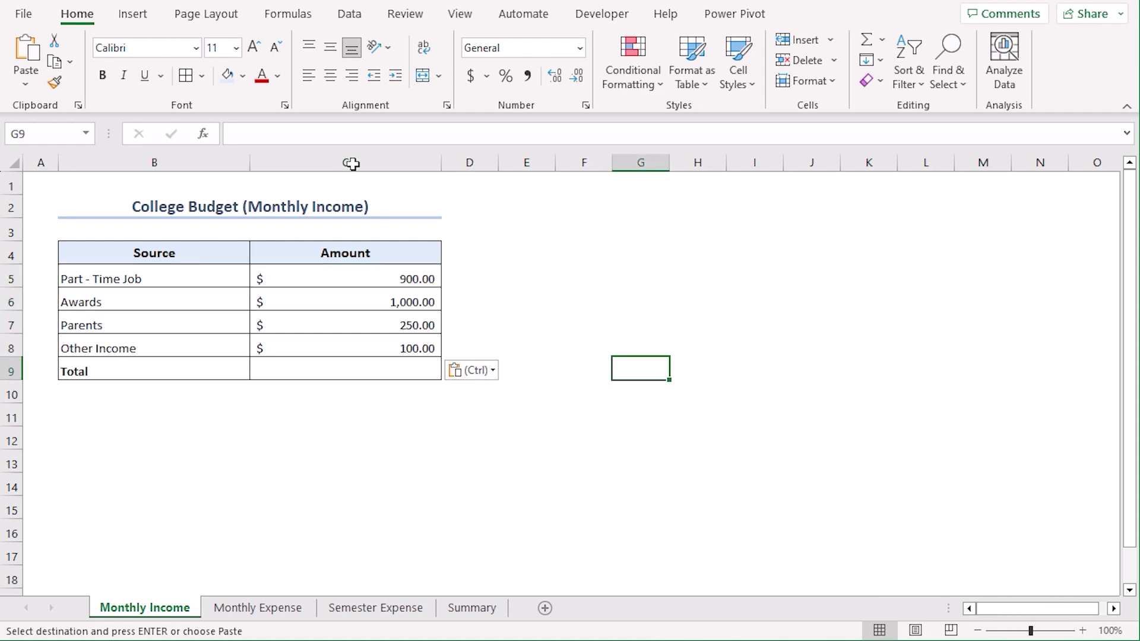
pyautogui.click(321, 157)
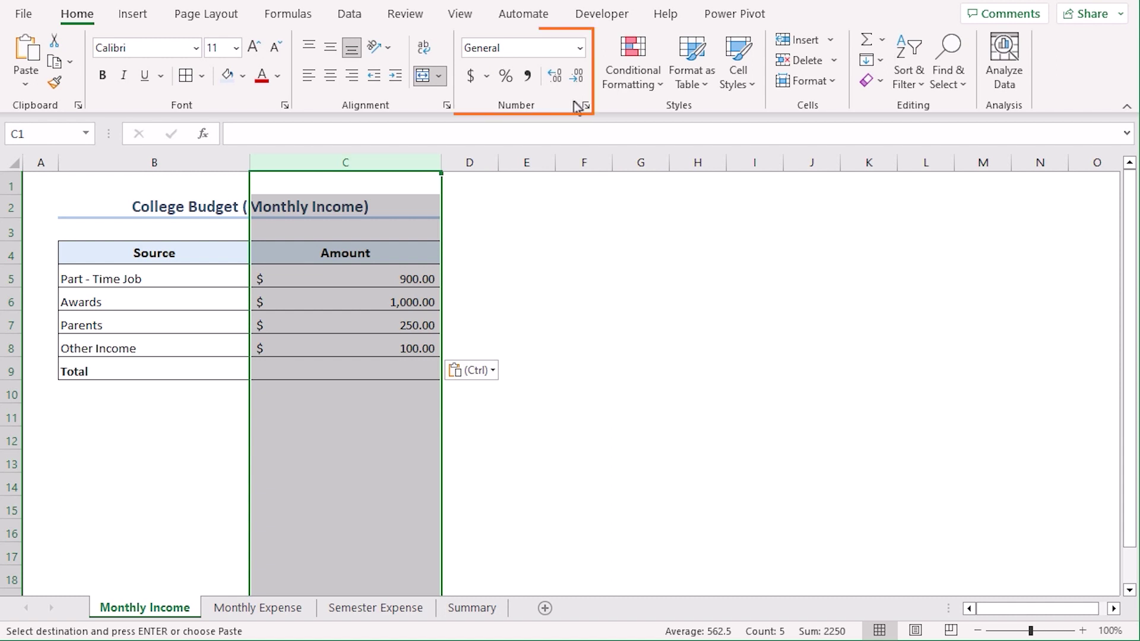
pyautogui.click(470, 76)
# Enter =SUM(C5:C8) in C9 so the income total reads $2,250.00
pyautogui.click(333, 371)
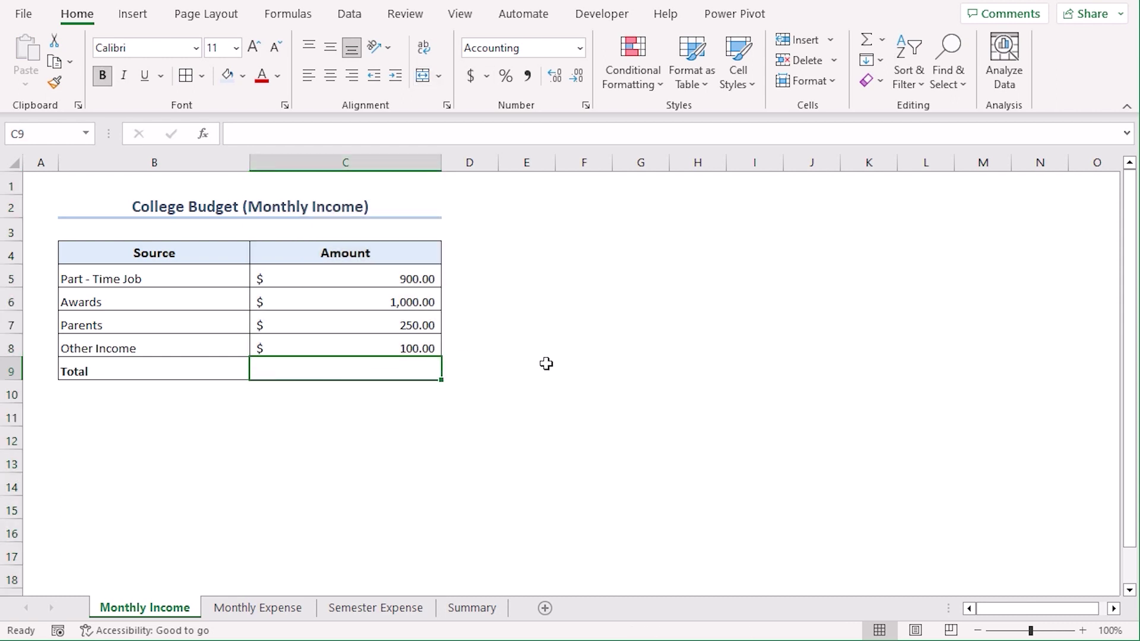
pyautogui.write('=sum')
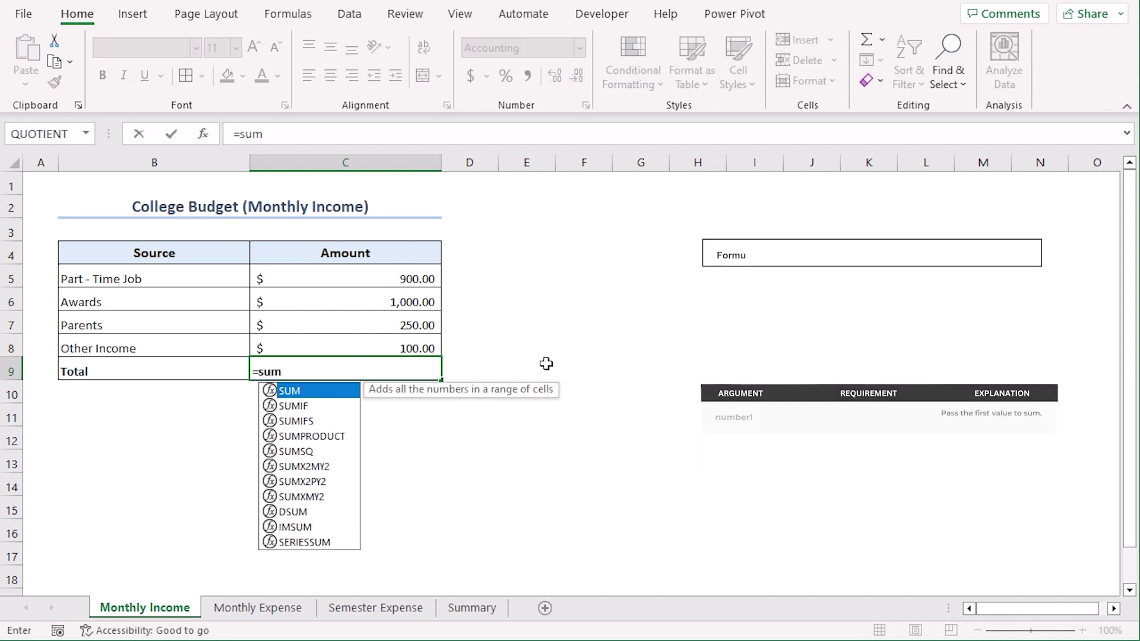
pyautogui.press('Tab')
pyautogui.moveTo(359, 283); pyautogui.dragTo(339, 348)
pyautogui.press('Return')
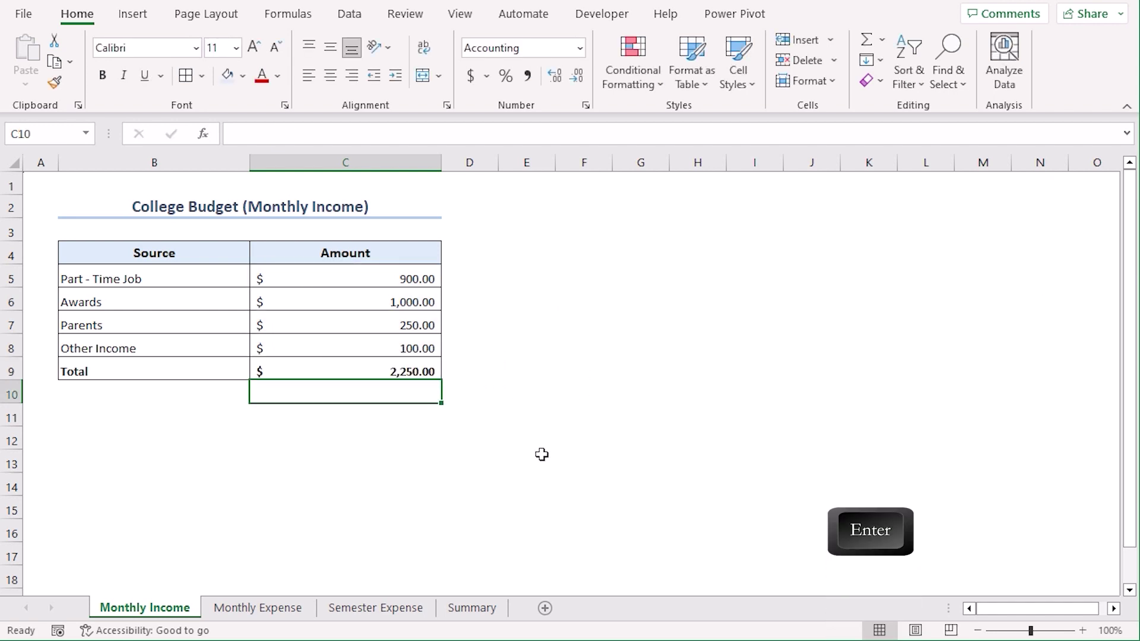
pyautogui.click(301, 365)
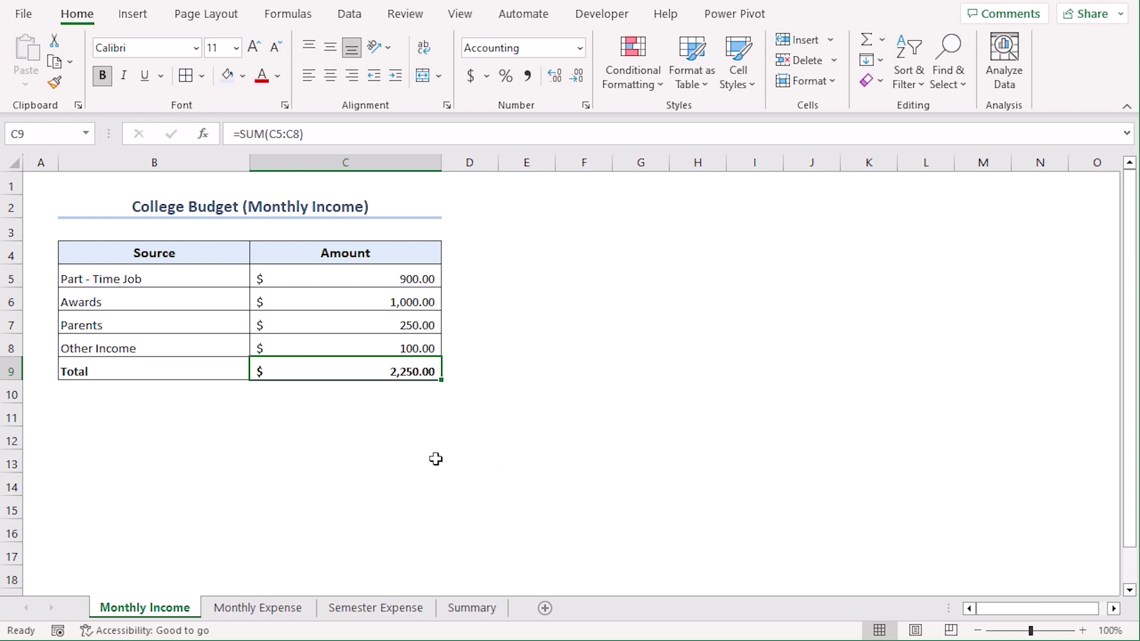
# Apply Green Gradient Fill data bars to the income amounts C5:C8
pyautogui.moveTo(330, 277)
pyautogui.mouseDown()
pyautogui.moveTo(331, 336)
pyautogui.moveTo(426, 349)
pyautogui.mouseUp()
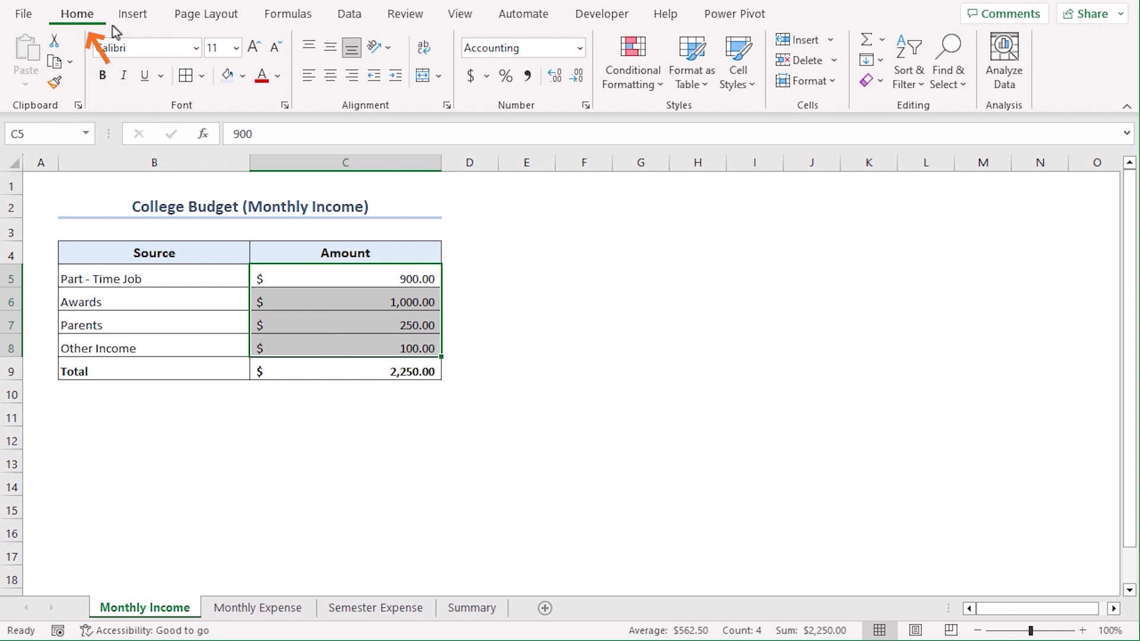
pyautogui.click(652, 84)
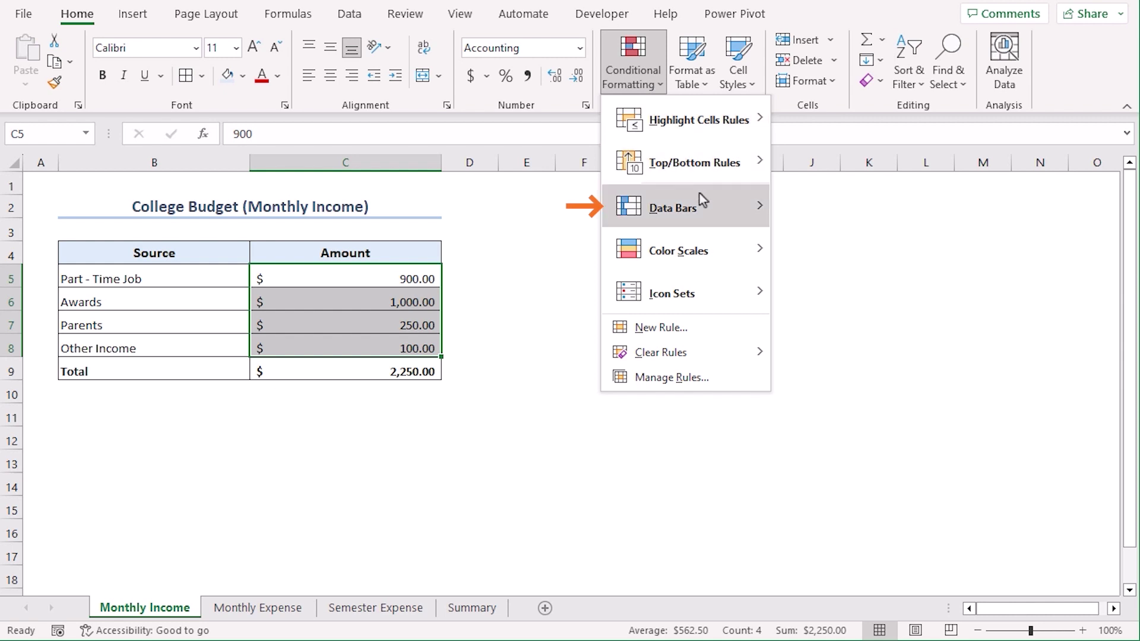
pyautogui.moveTo(715, 209)
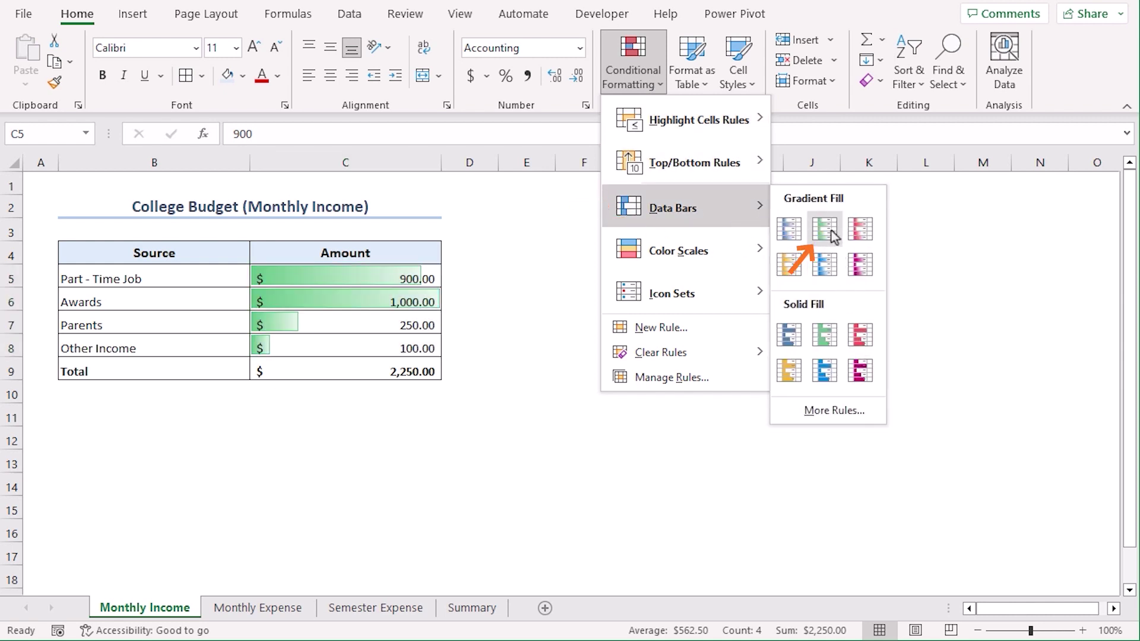
pyautogui.click(830, 237)
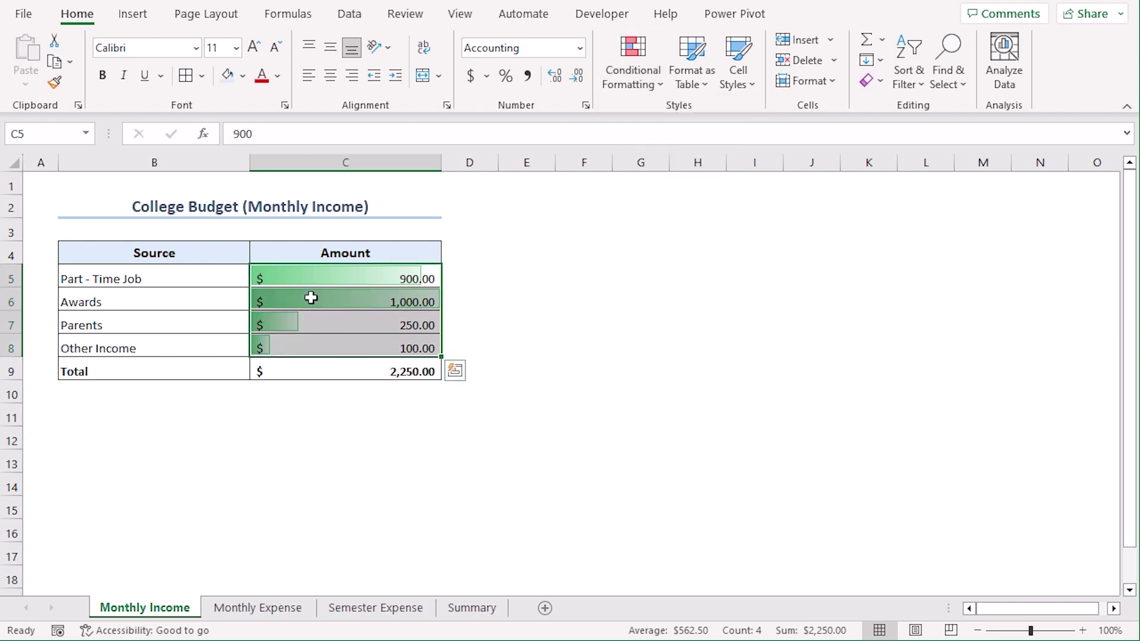
pyautogui.click(506, 298)
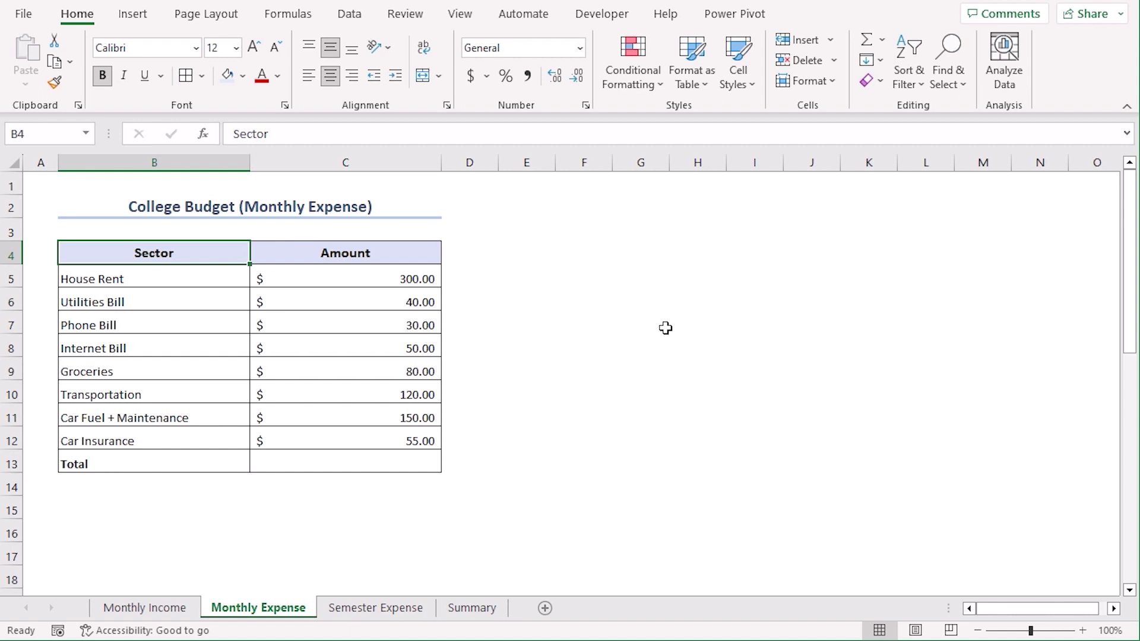
# Enter =SUM(C5:C12) in C13 so the expense total reads $825.00
pyautogui.click(361, 461)
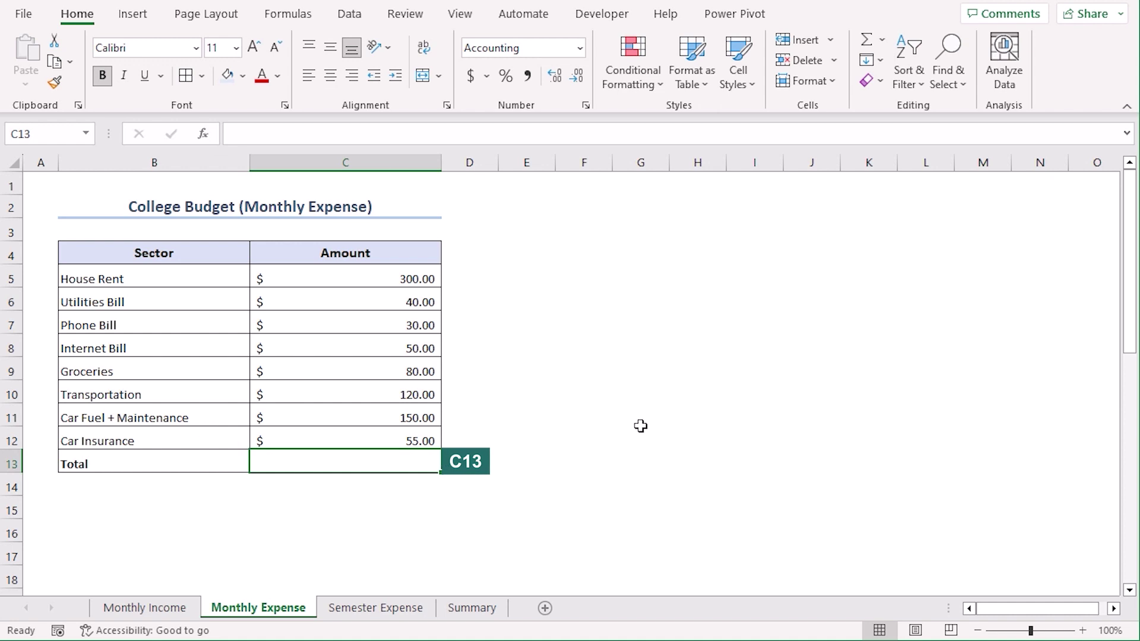
pyautogui.write('=sum')
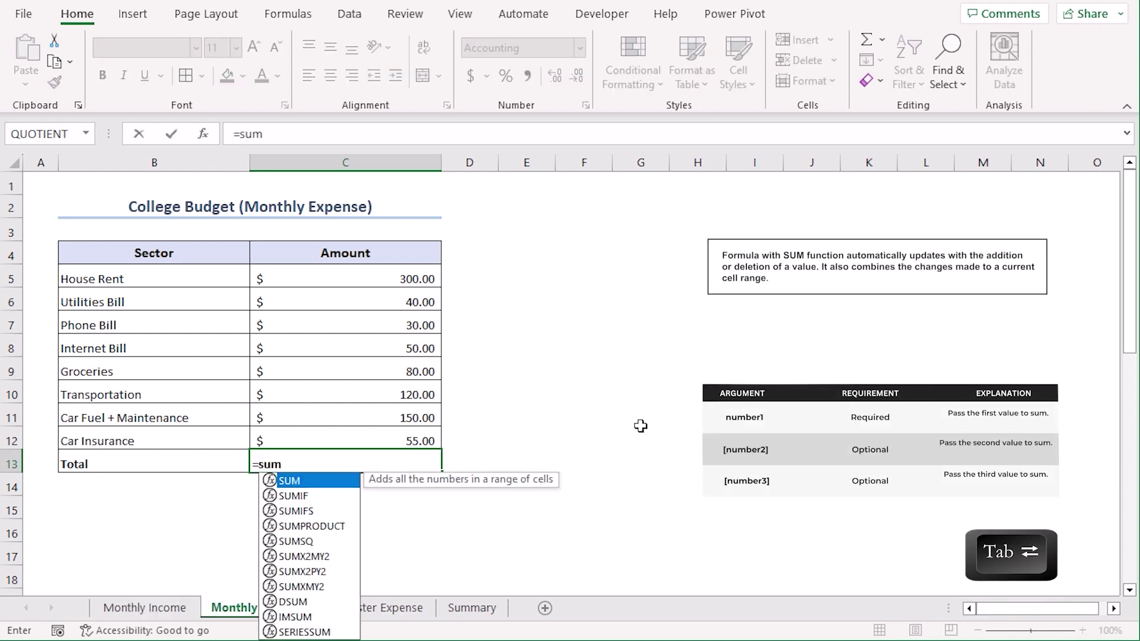
pyautogui.press('Tab')
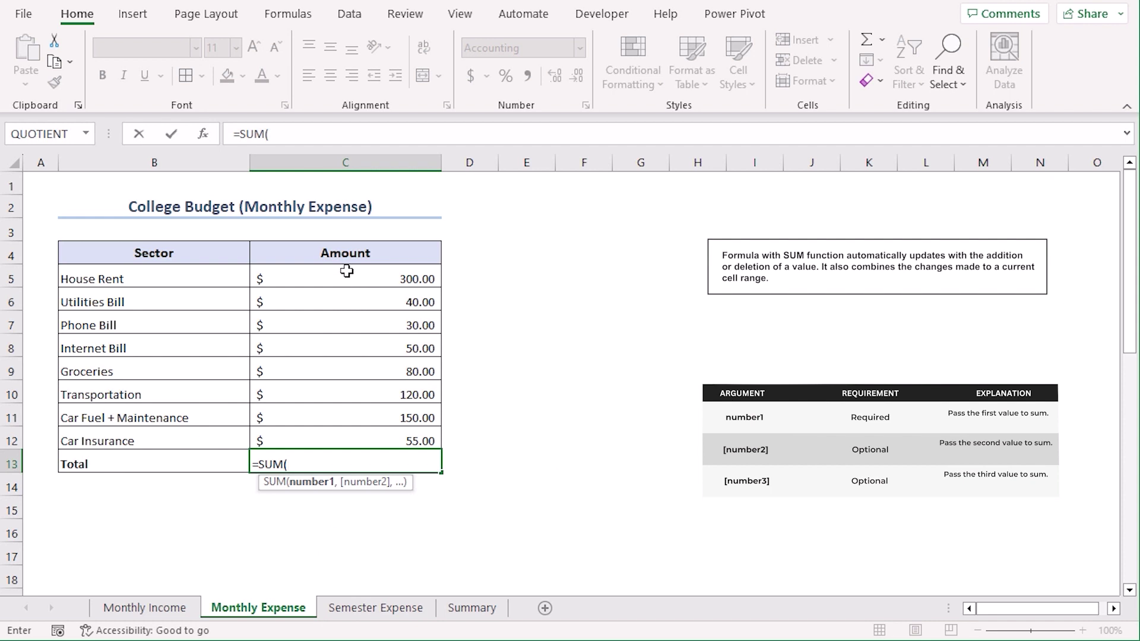
pyautogui.moveTo(347, 270); pyautogui.dragTo(355, 432)
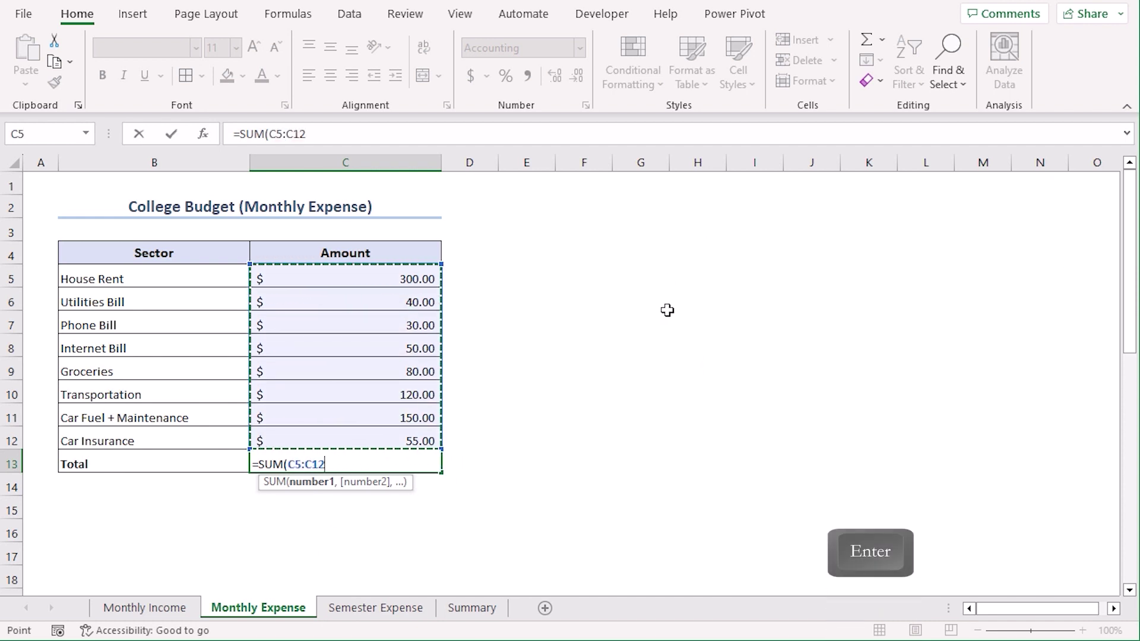
pyautogui.press('Return')
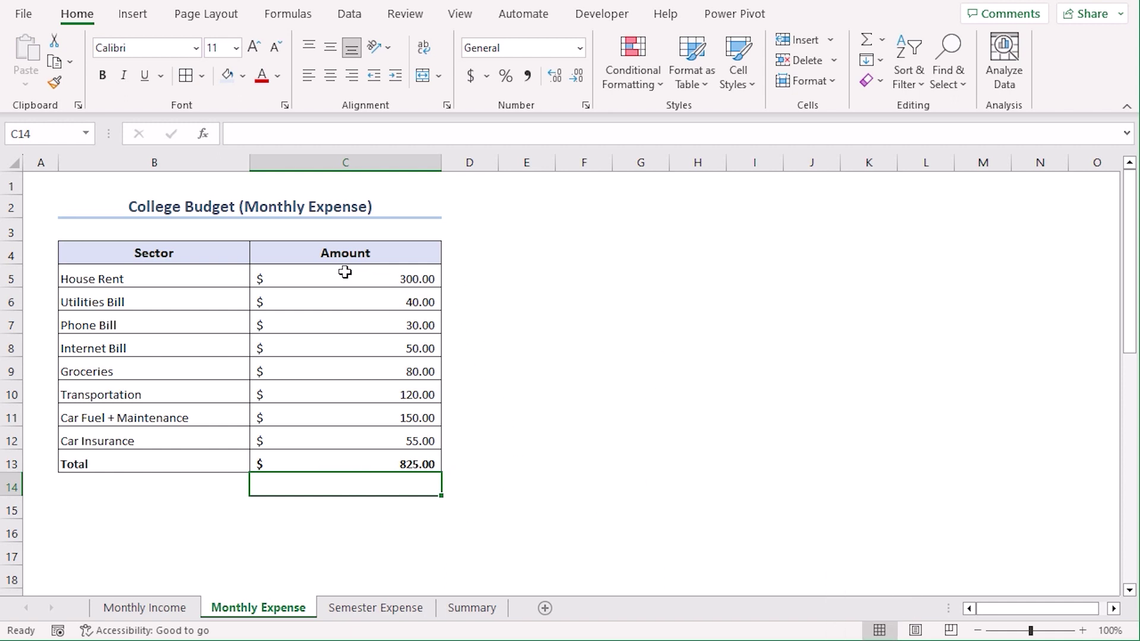
# Apply Red Gradient Fill data bars to the expense amounts C5:C12
pyautogui.moveTo(342, 274); pyautogui.dragTo(340, 444)
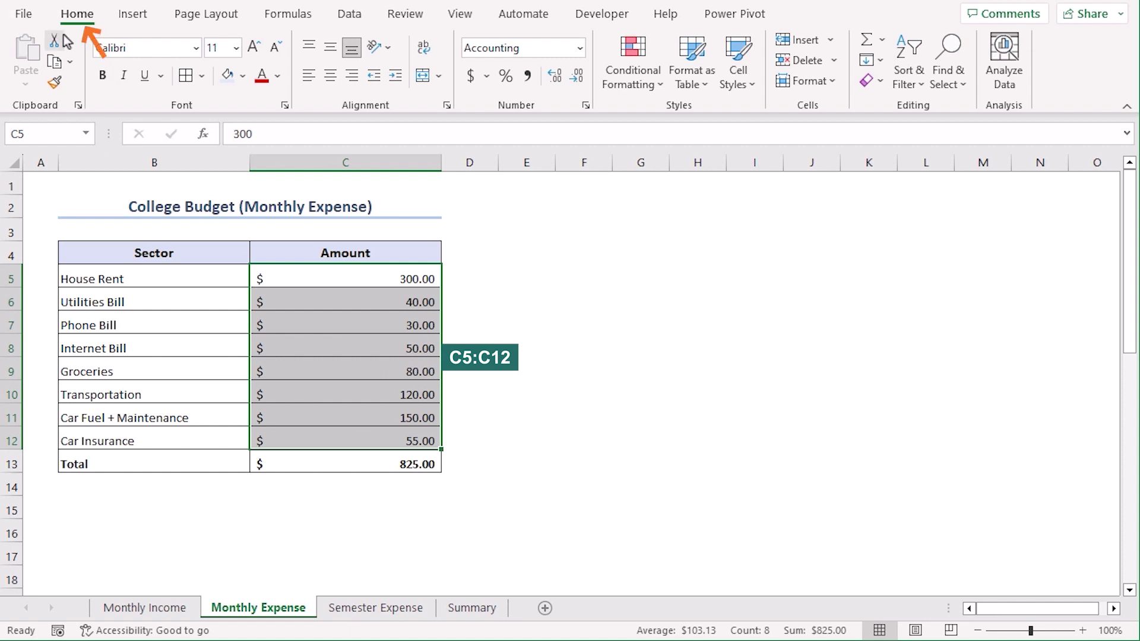
pyautogui.click(634, 88)
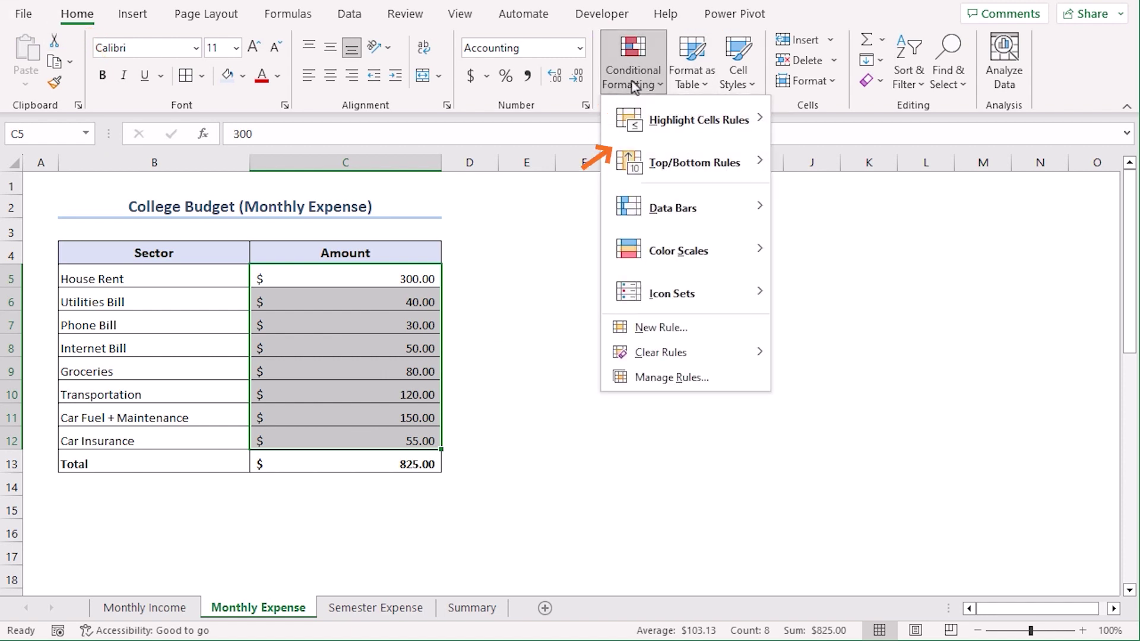
pyautogui.moveTo(689, 214)
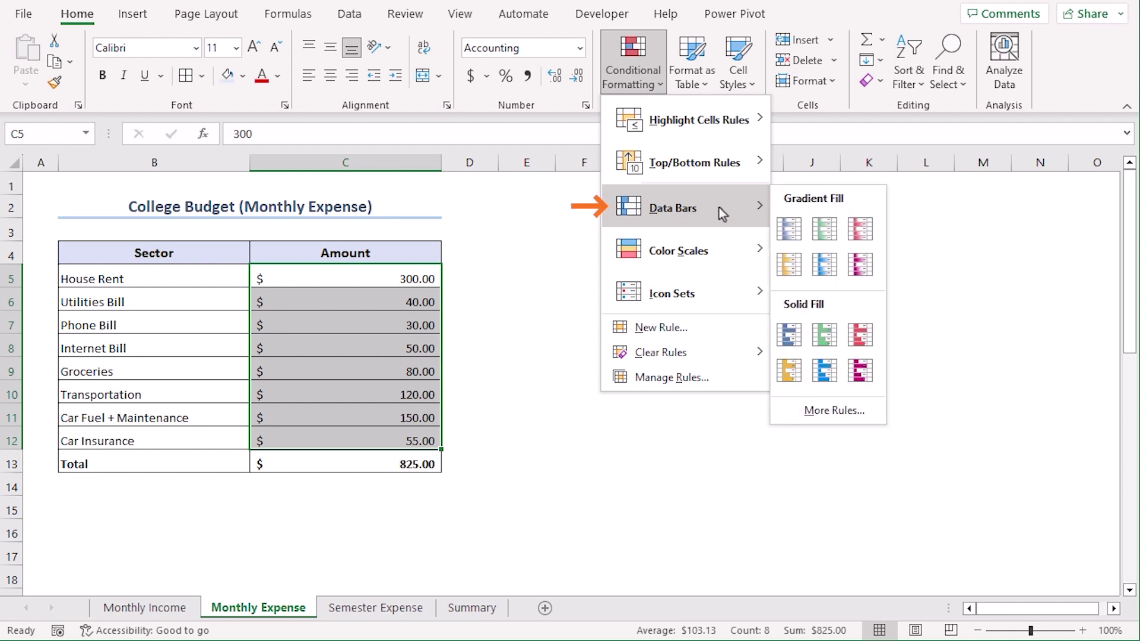
pyautogui.click(862, 227)
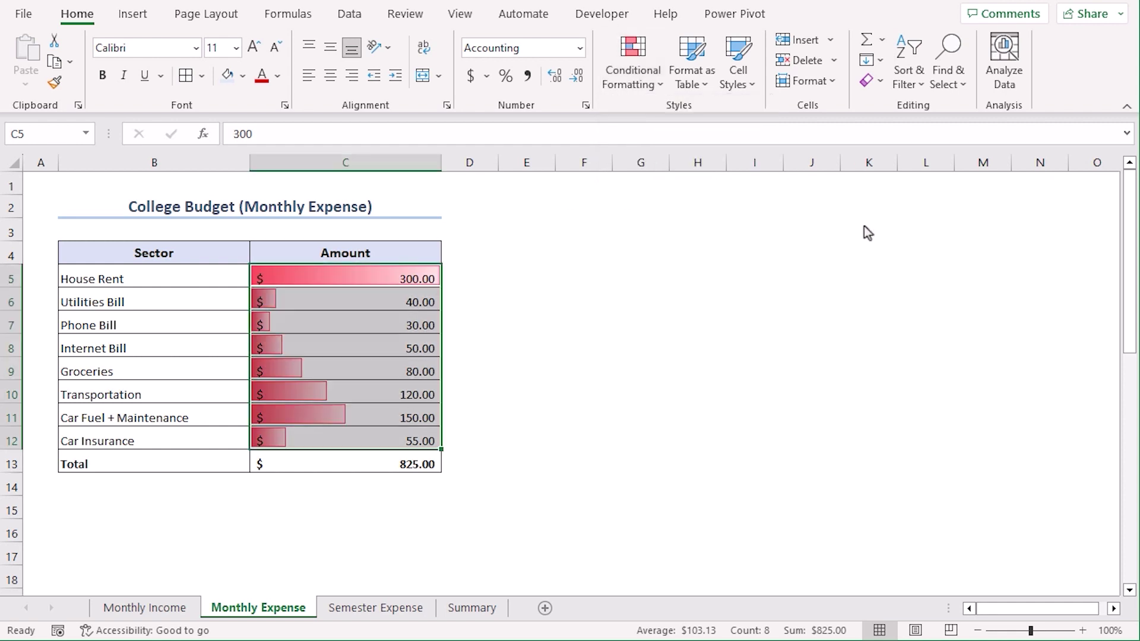
pyautogui.click(593, 444)
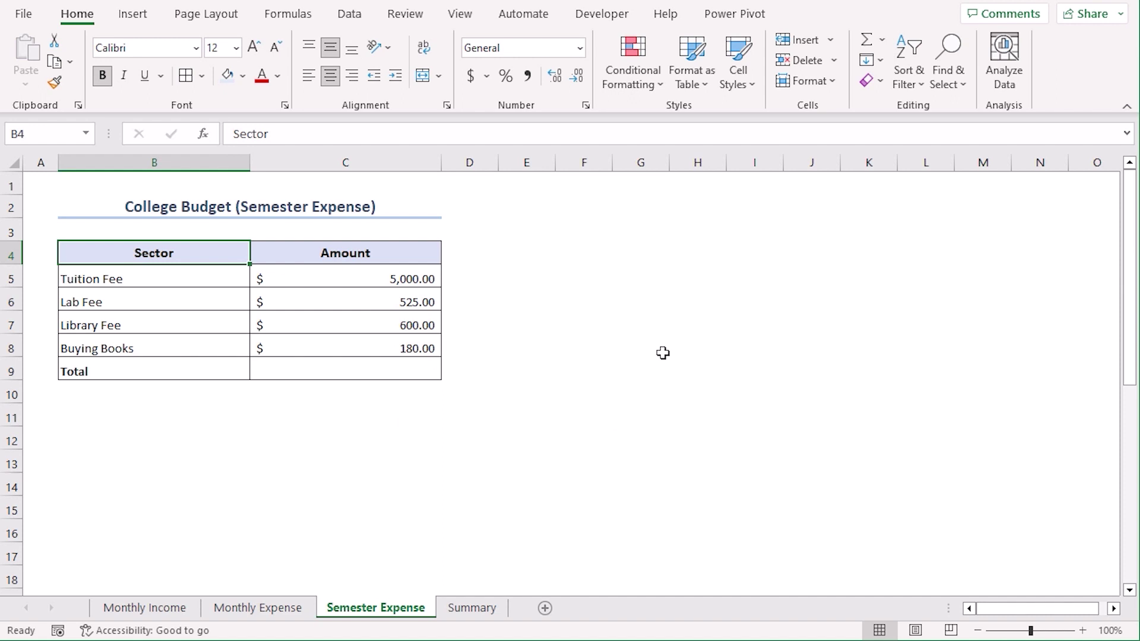
# Enter =SUM(C5:C8) in C9 so the semester fees total $6,305.00
pyautogui.click(380, 374)
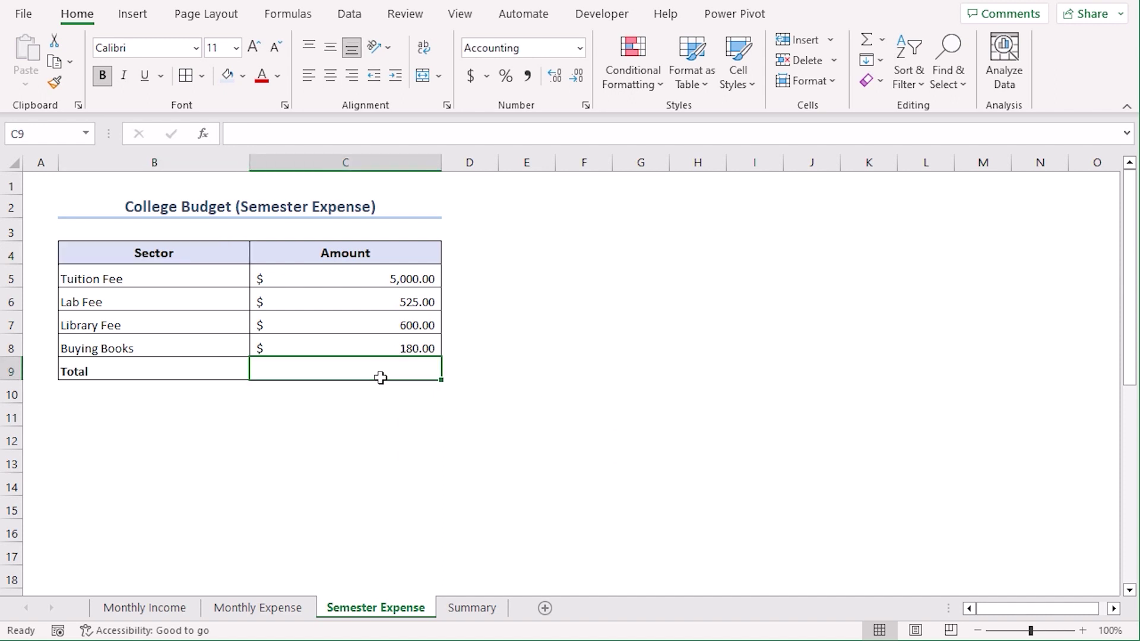
pyautogui.write('=sum')
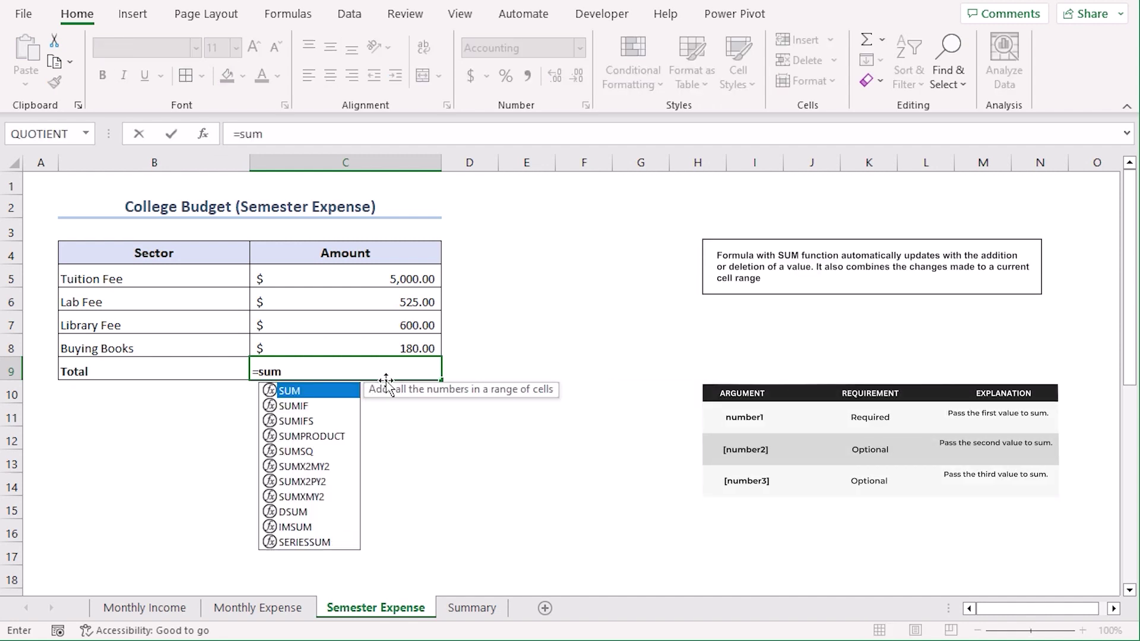
pyautogui.press('Tab')
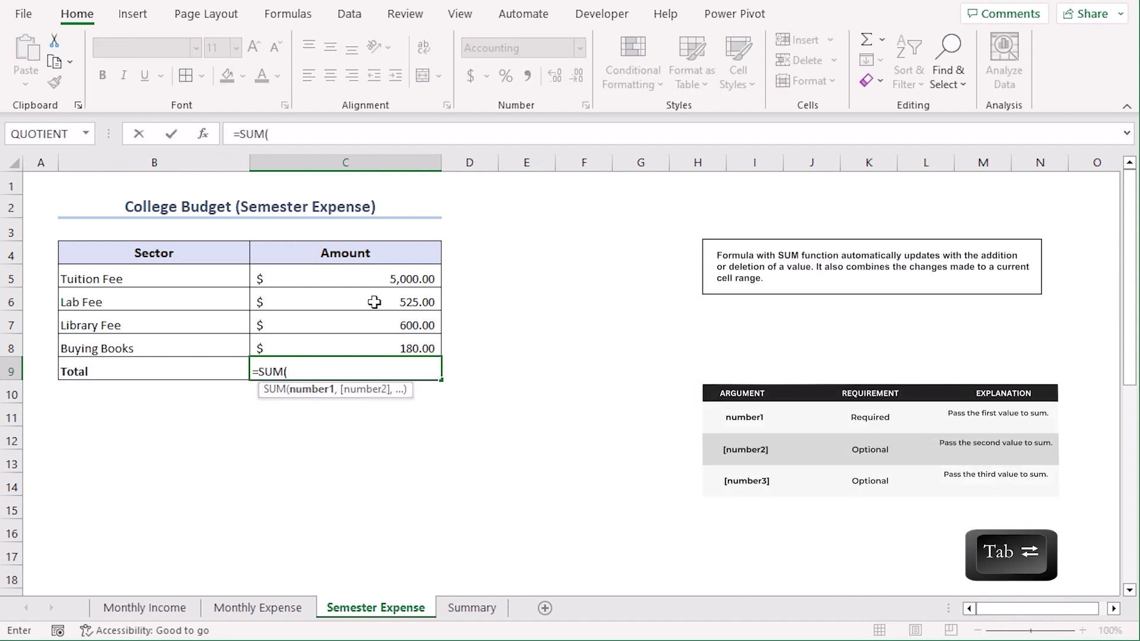
pyautogui.moveTo(372, 279); pyautogui.dragTo(374, 335)
pyautogui.press('Return')
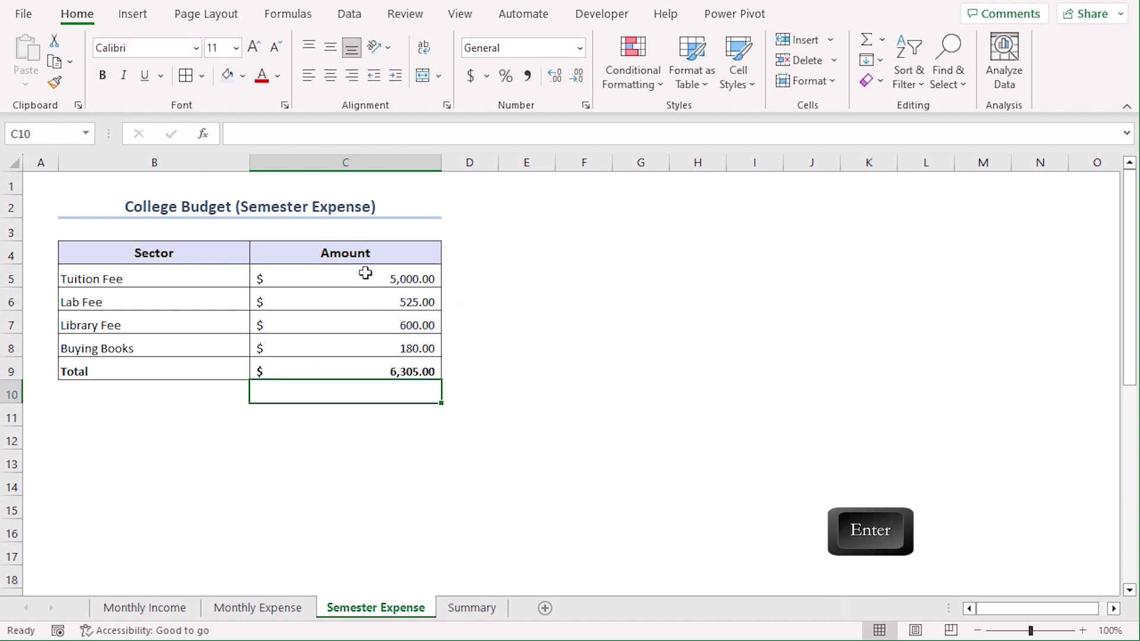
pyautogui.moveTo(364, 270); pyautogui.dragTo(361, 350)
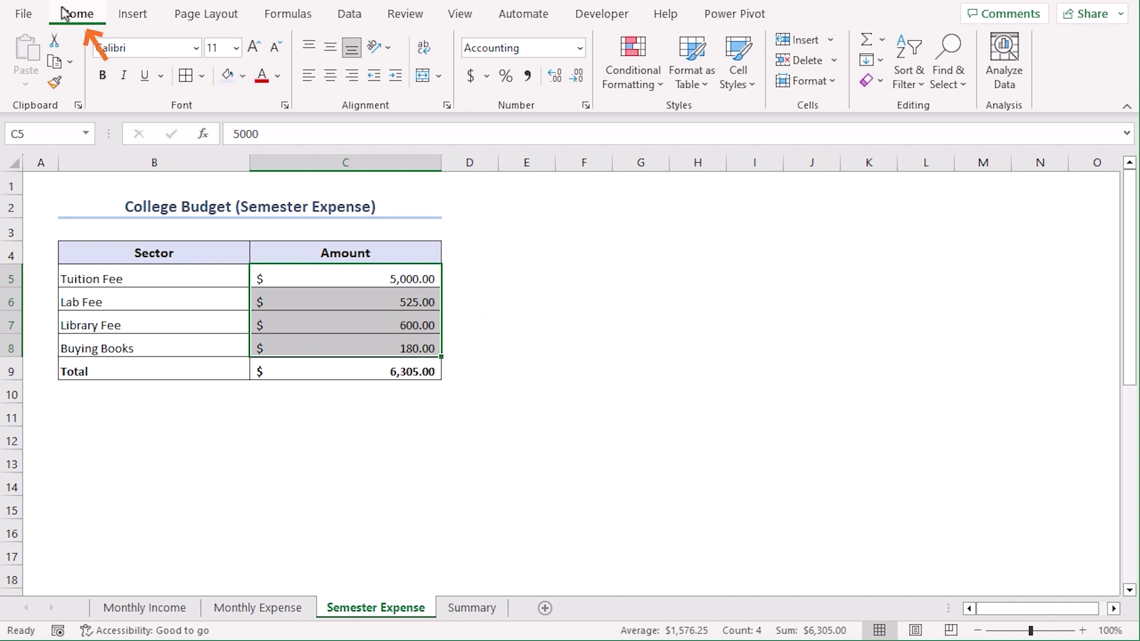
# Apply Purple Gradient Fill data bars to the semester amounts C5:C8
pyautogui.click(633, 89)
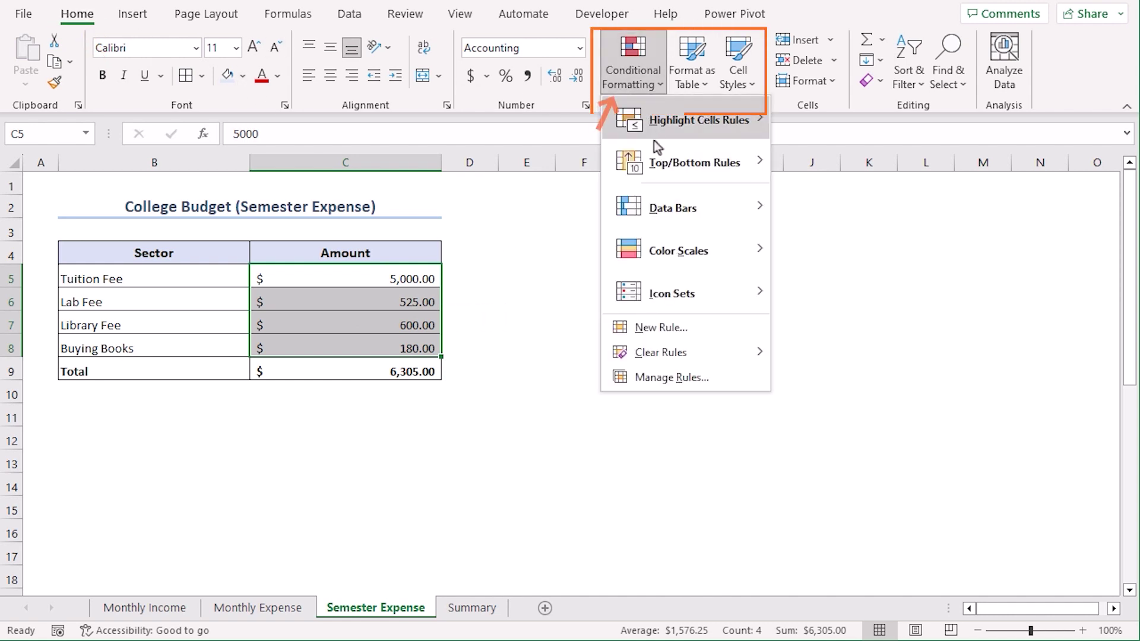
pyautogui.moveTo(686, 213)
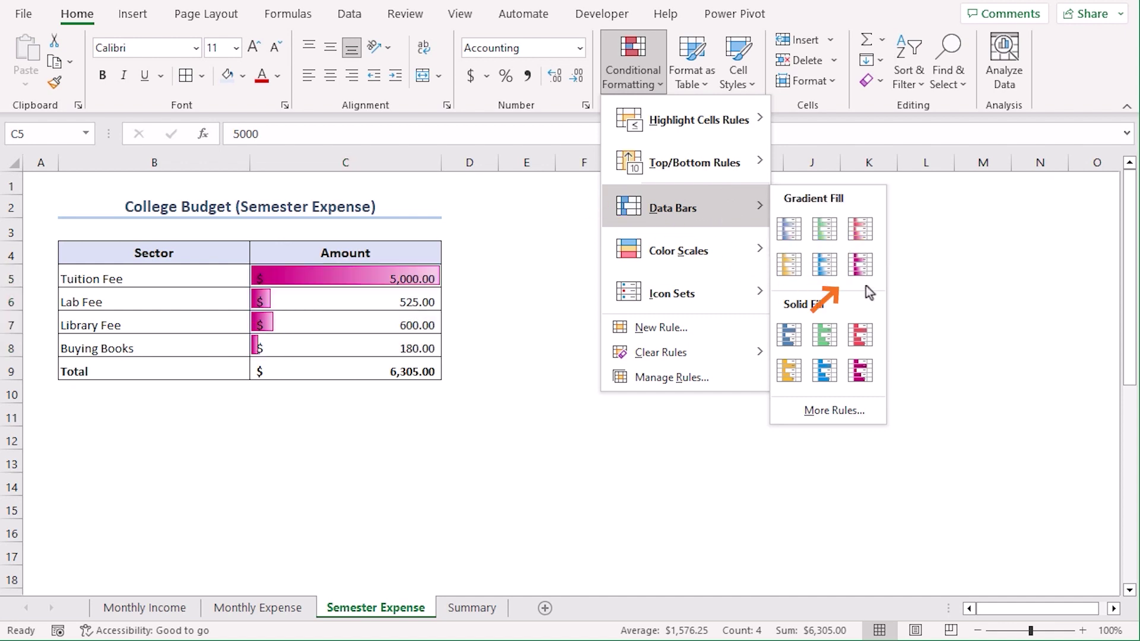
pyautogui.click(865, 269)
pyautogui.click(497, 454)
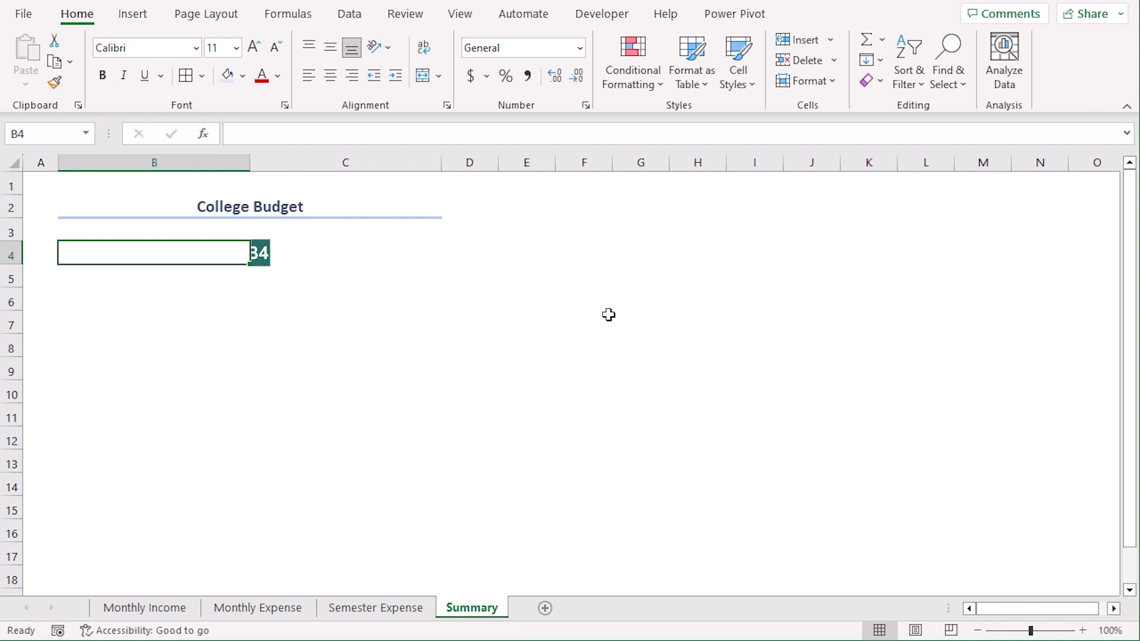
# Add 'Semester Duration (Months)' and 'Semester Expense' labels, leaving a blank row after them
pyautogui.write('Se')
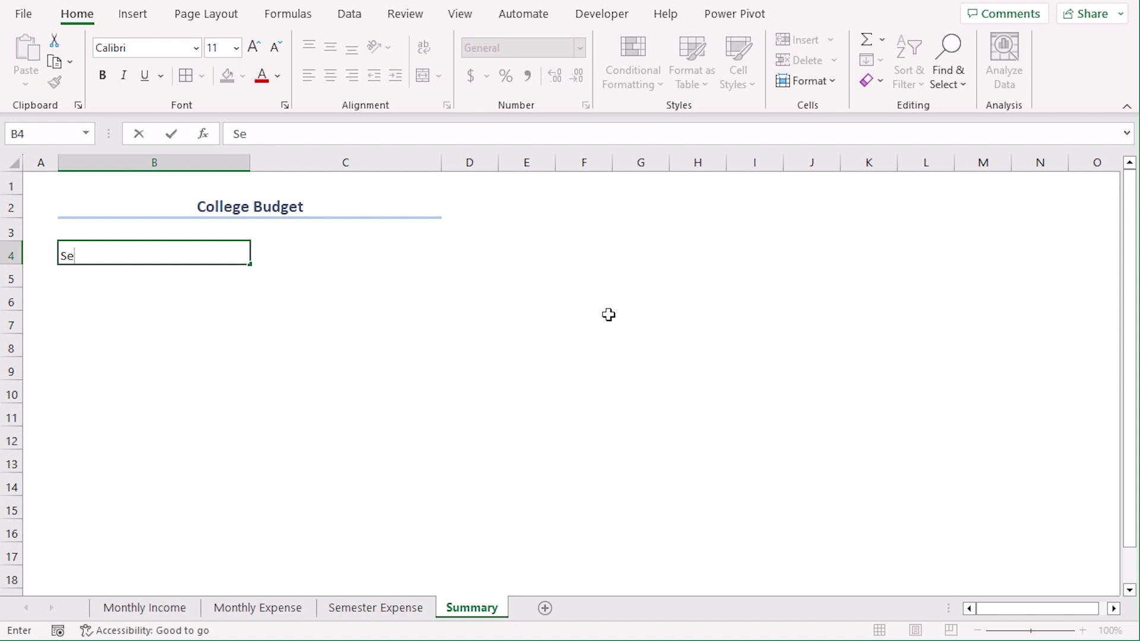
pyautogui.write('mester Duration ')
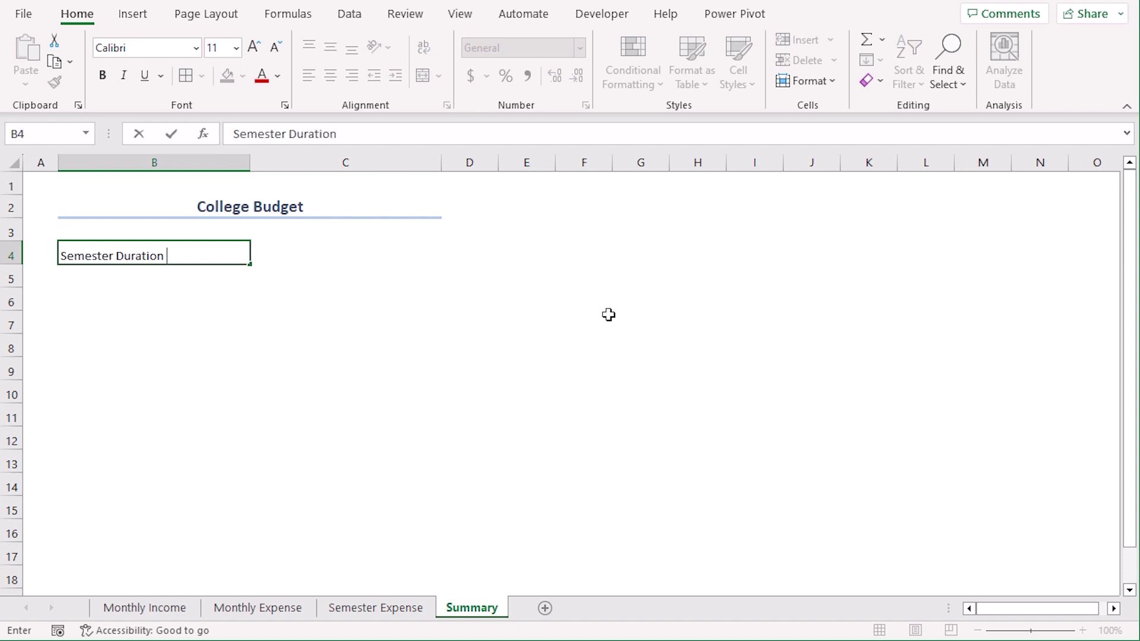
pyautogui.write('(Months')
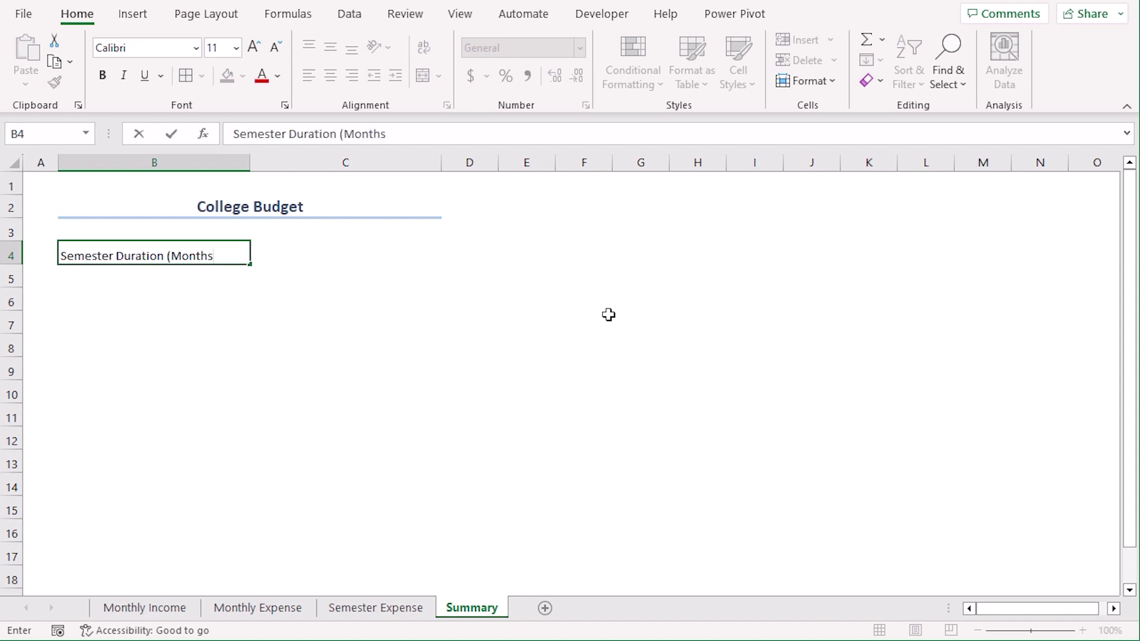
pyautogui.write(')')
pyautogui.press('Return')
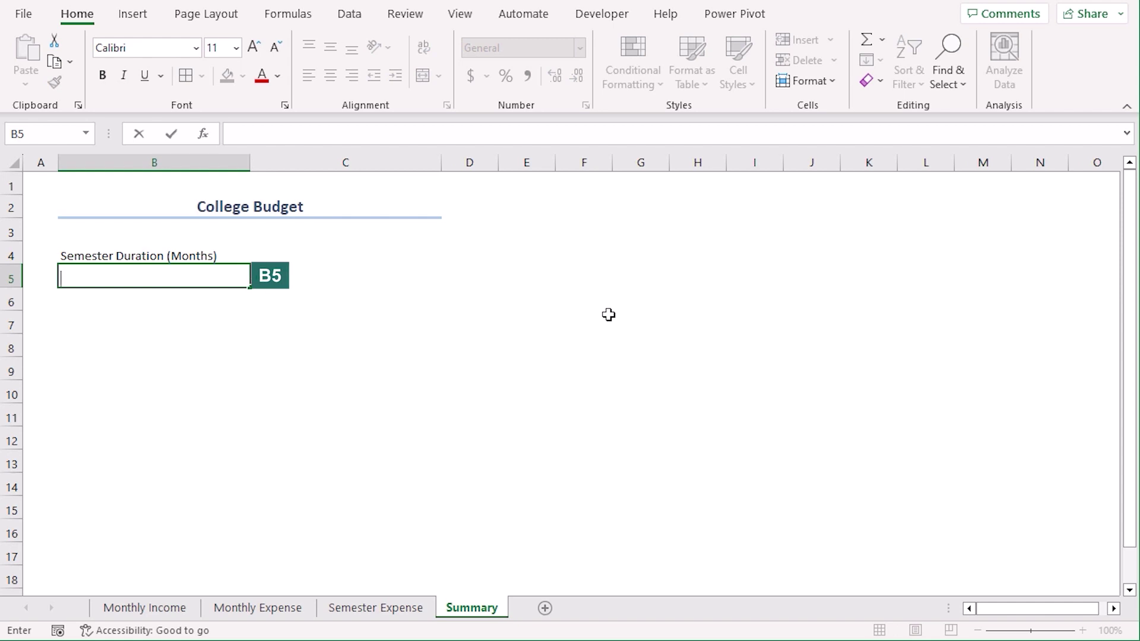
pyautogui.write('Semester E')
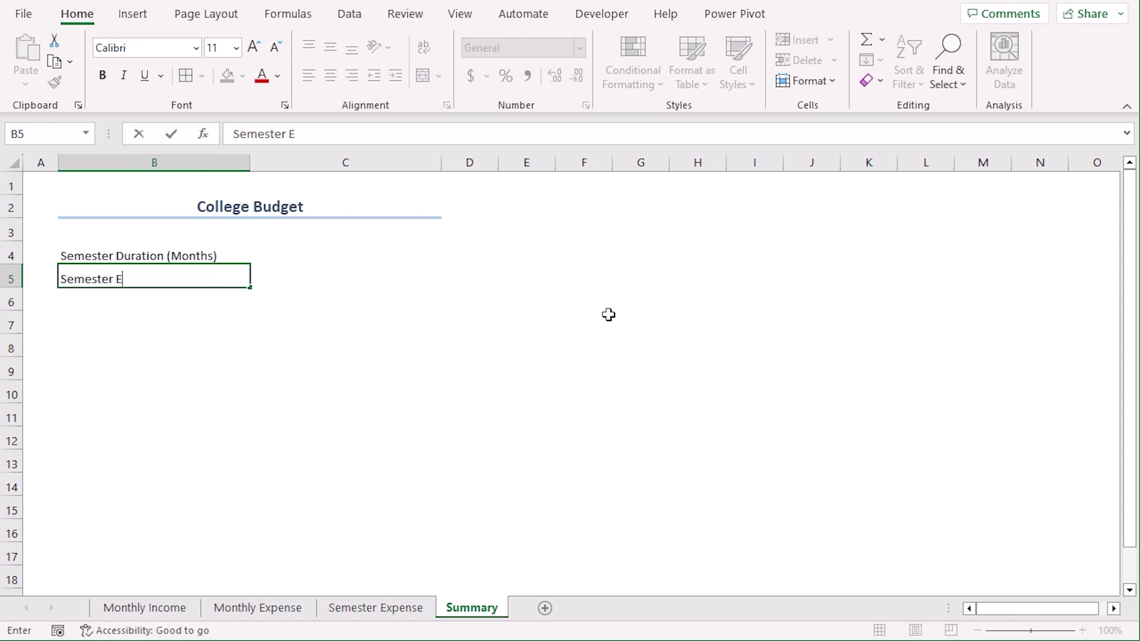
pyautogui.write('xpense')
pyautogui.press('Return')
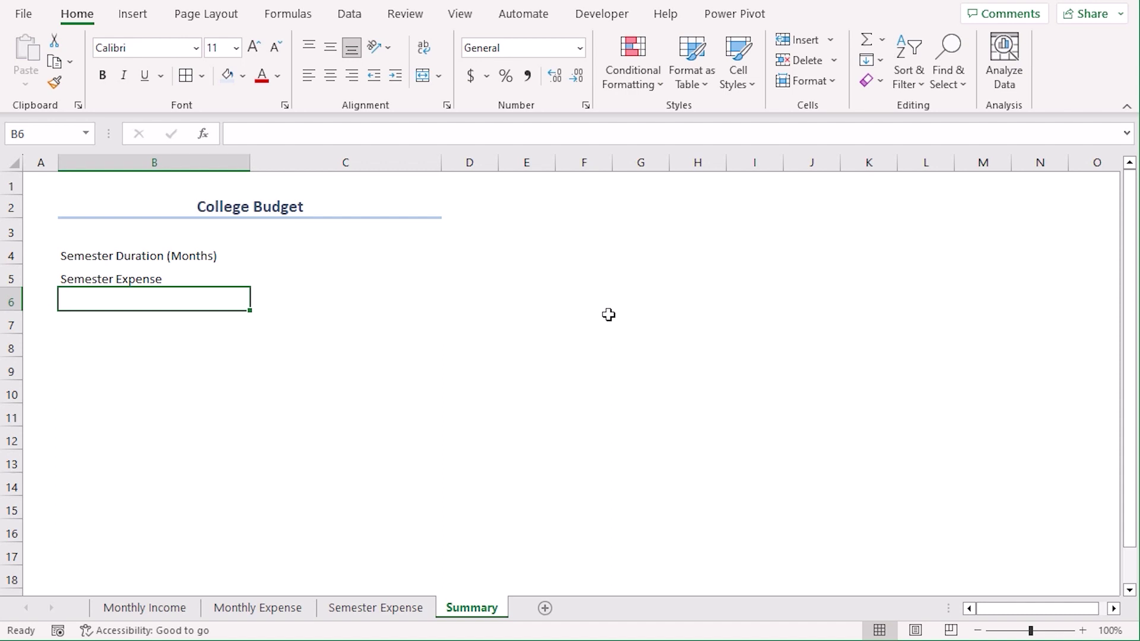
pyautogui.press('Return')
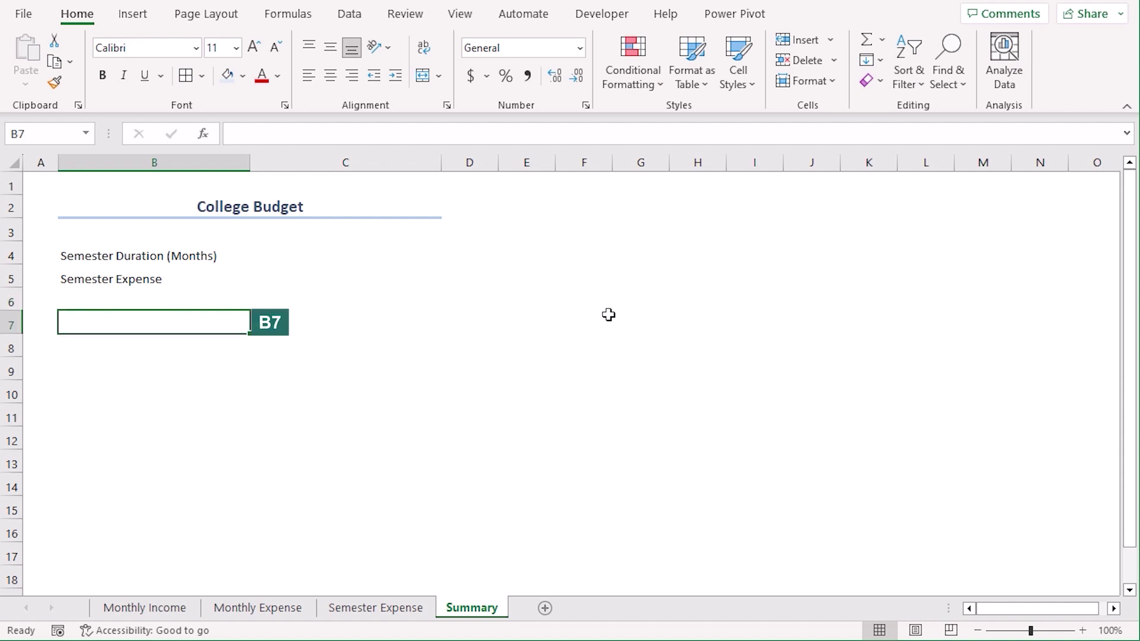
# Add labels Monthly Income, Monthly Cost, Monthly Expenses and Semester Expenses per Month
pyautogui.write('Monthly Income')
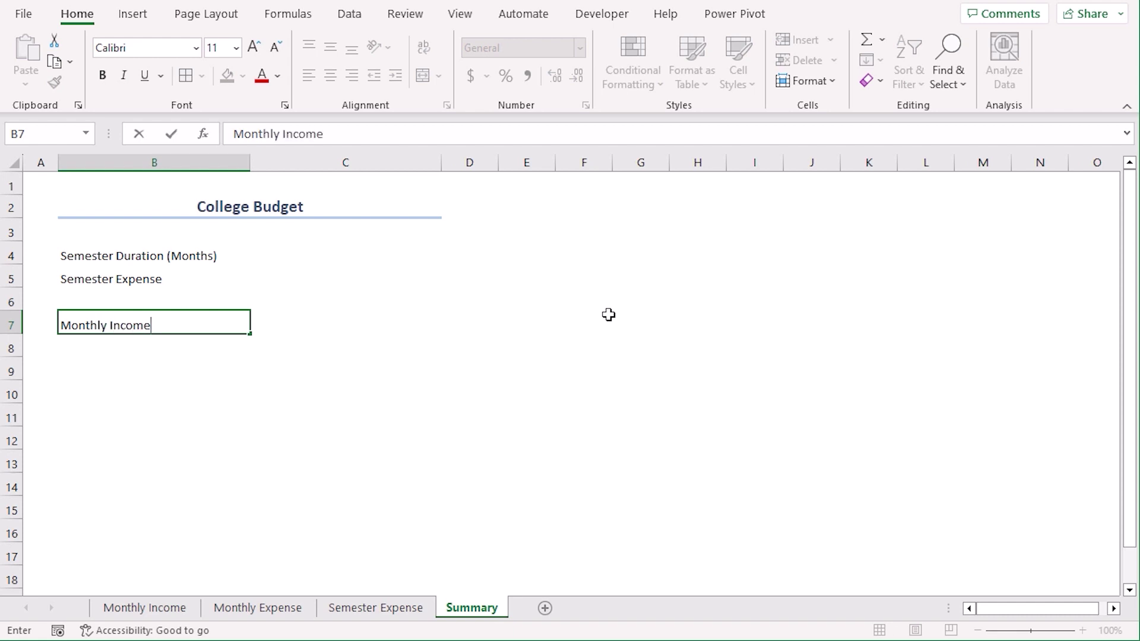
pyautogui.press('Return')
pyautogui.press('Return')
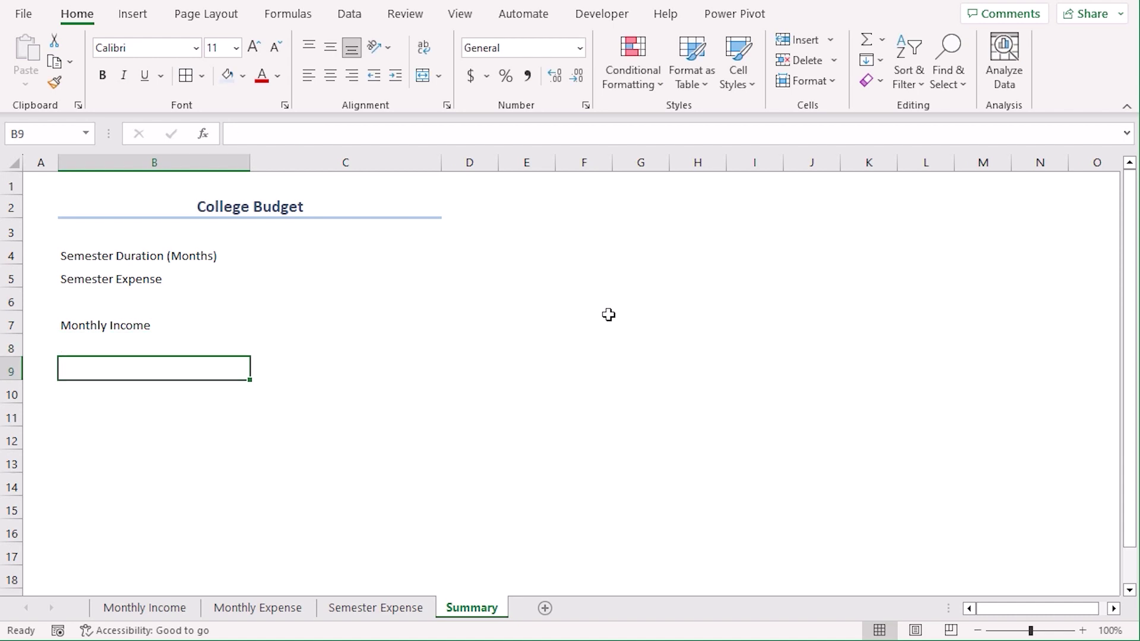
pyautogui.write('Mo')
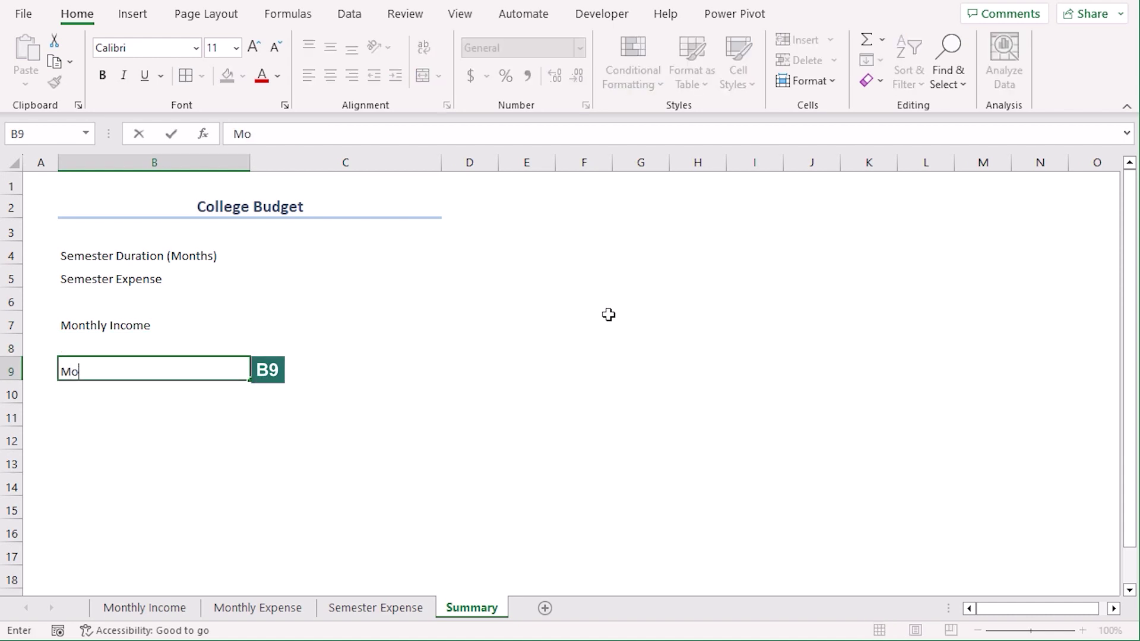
pyautogui.write('nthly Cost')
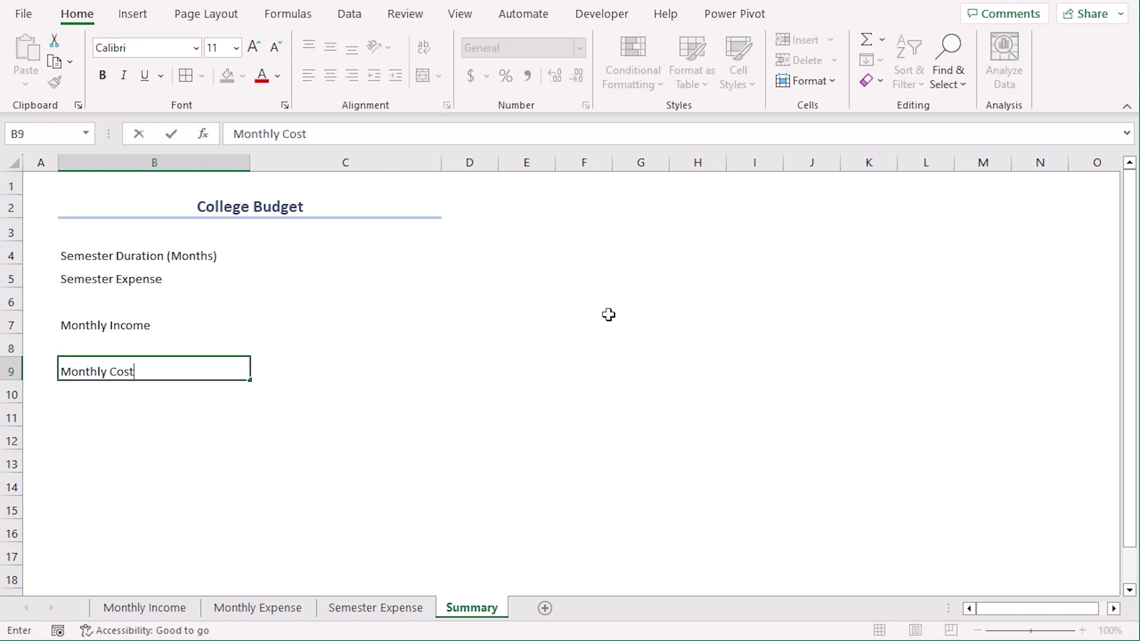
pyautogui.press('Return')
pyautogui.write('Month')
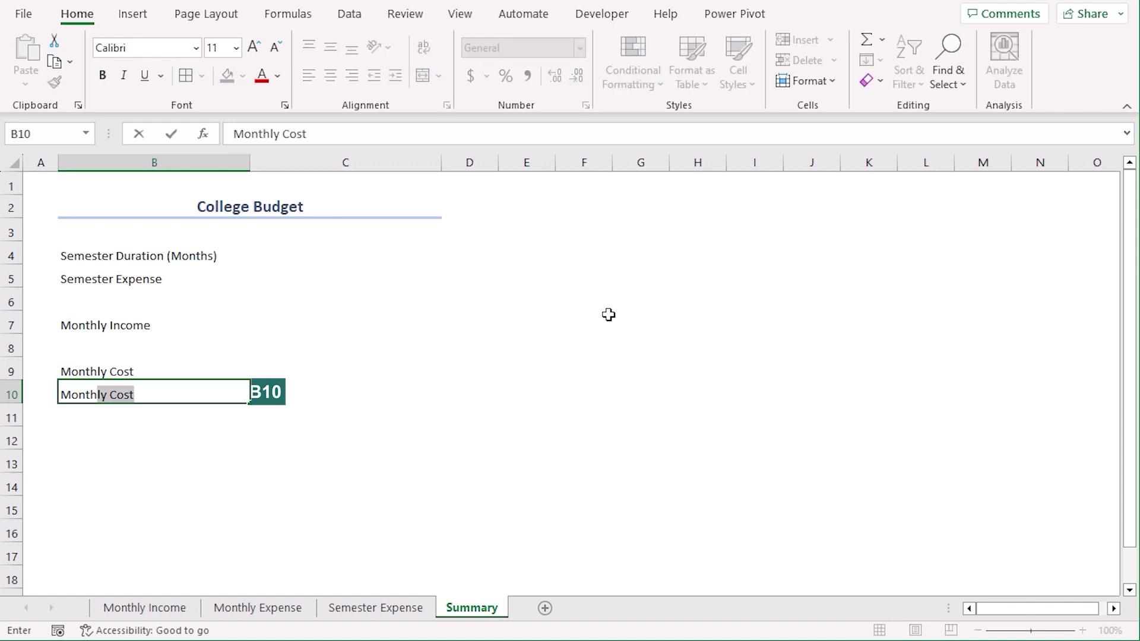
pyautogui.write('ly Expenses')
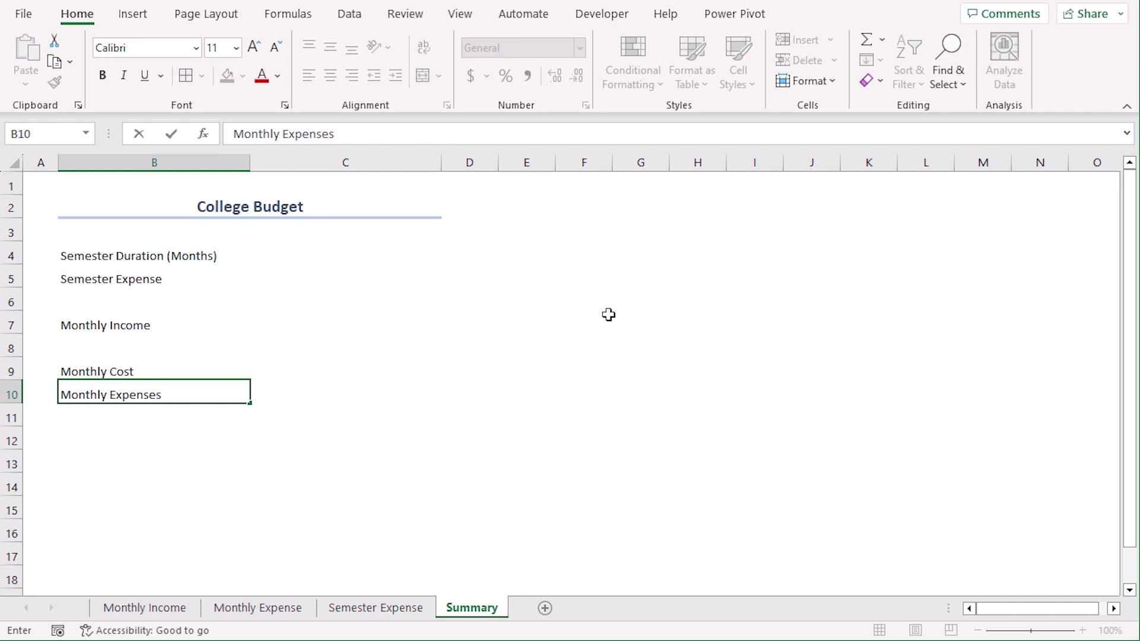
pyautogui.press('Return')
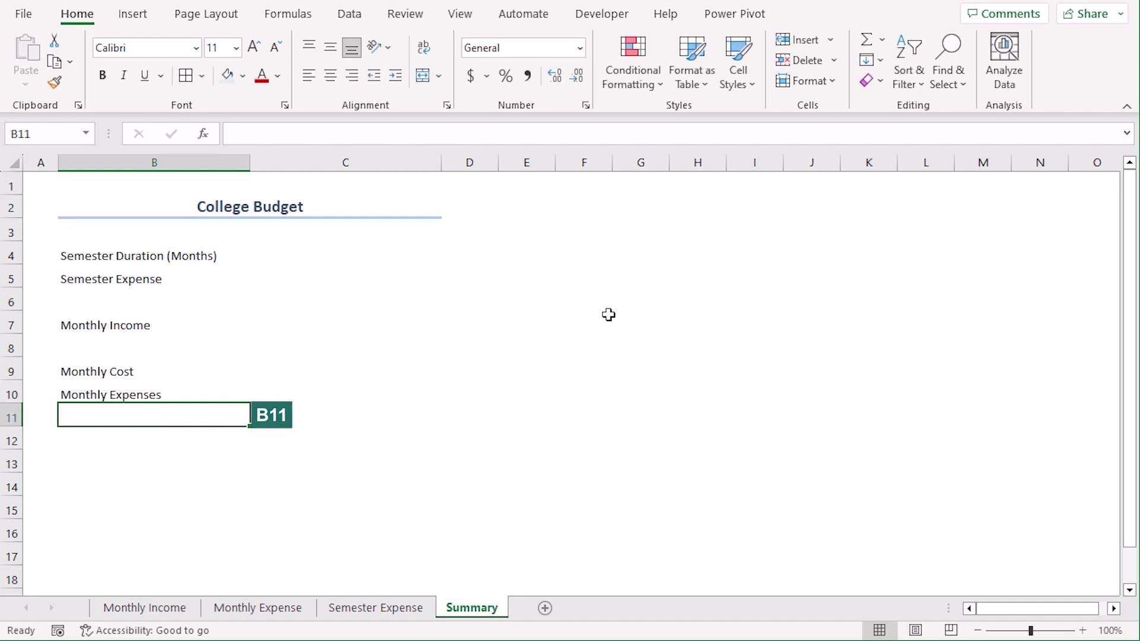
pyautogui.write('Semester E')
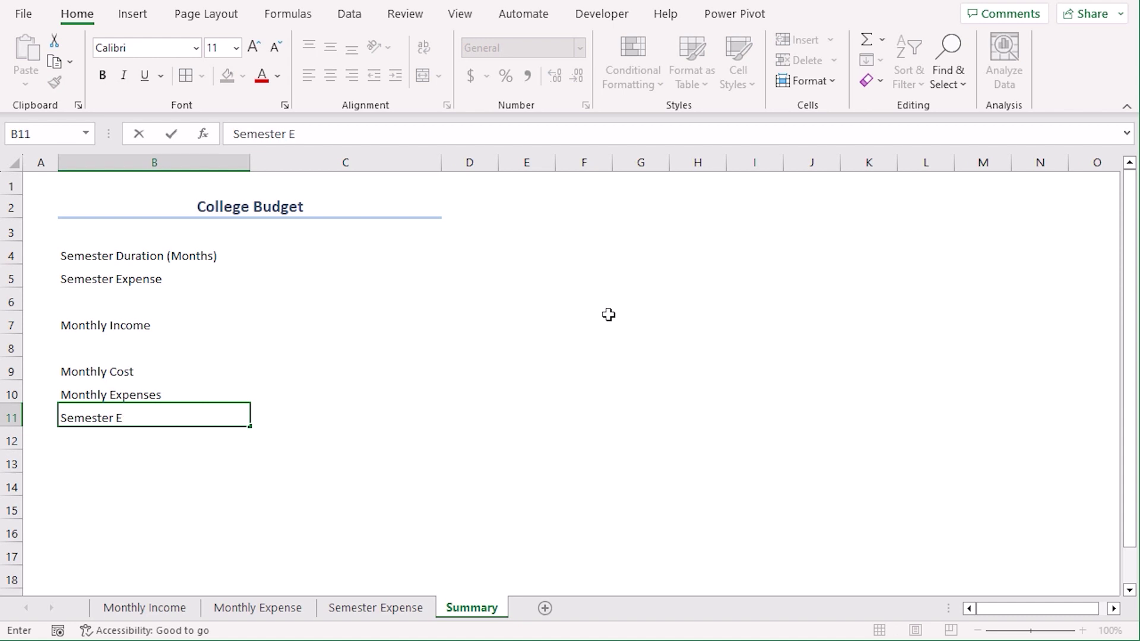
pyautogui.write('xpenses per Month')
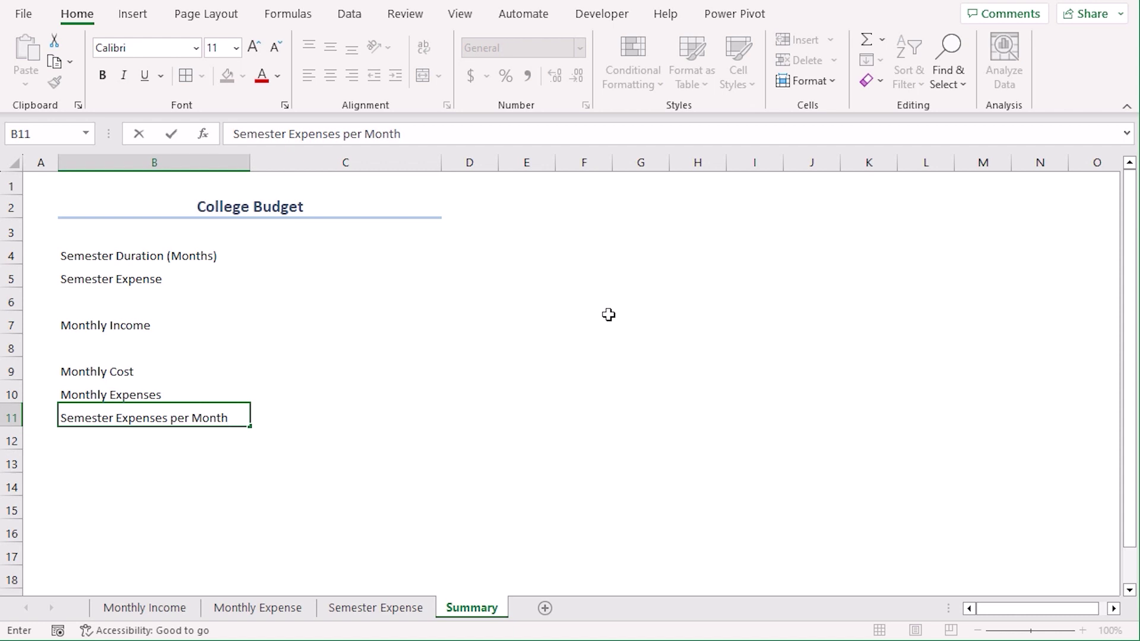
pyautogui.press('Return')
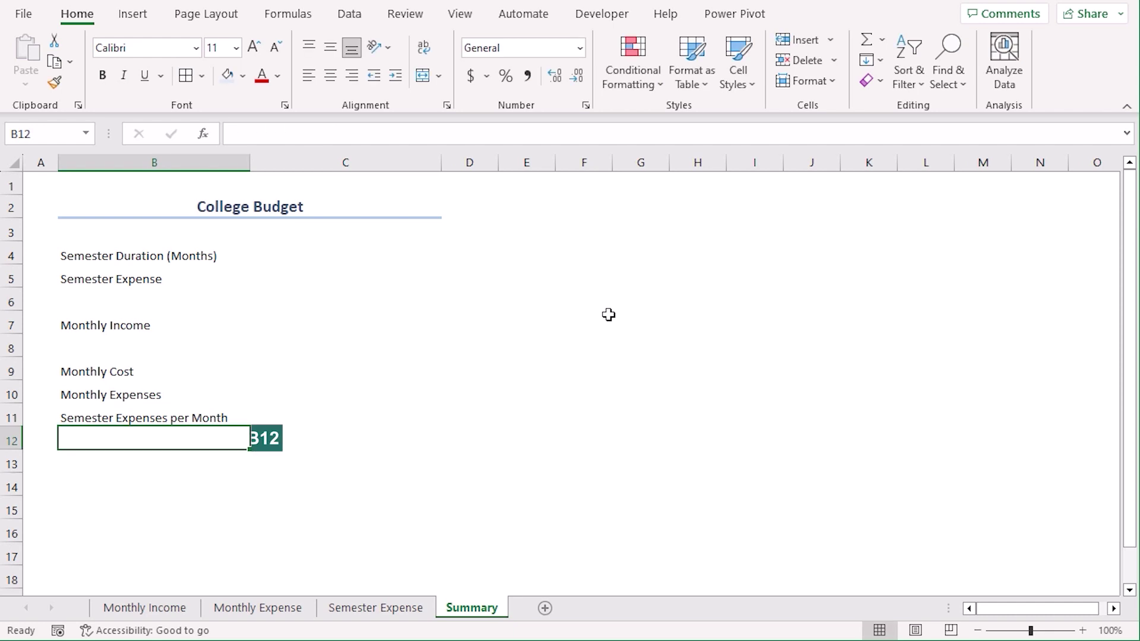
# Add the 'Total' and 'Available for Savings' labels
pyautogui.write('To')
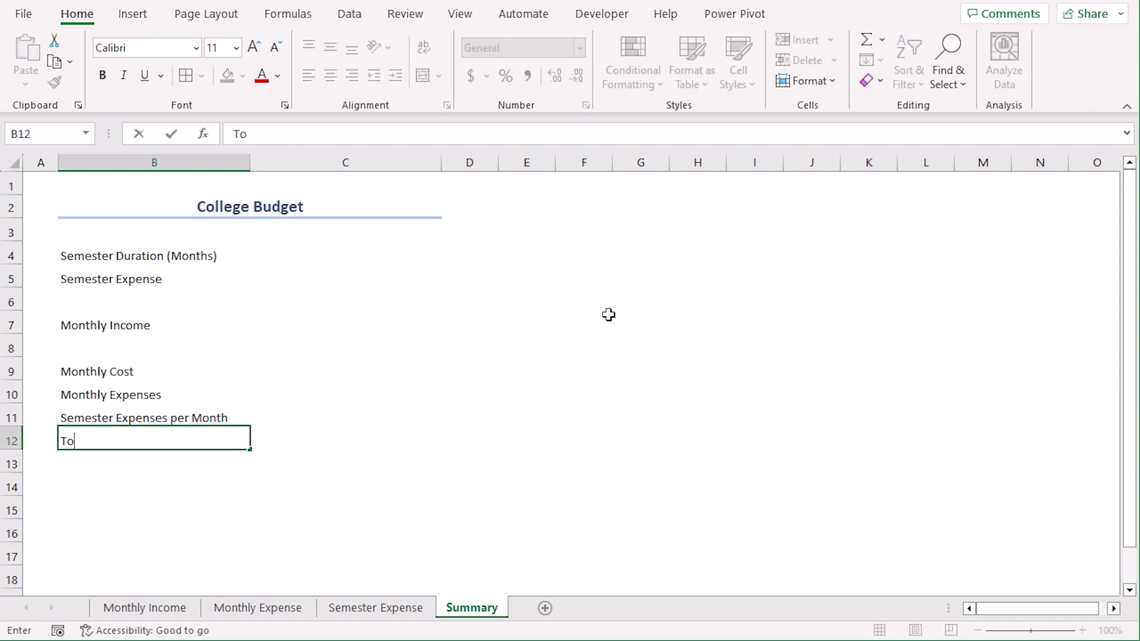
pyautogui.press('Return')
pyautogui.press('Return')
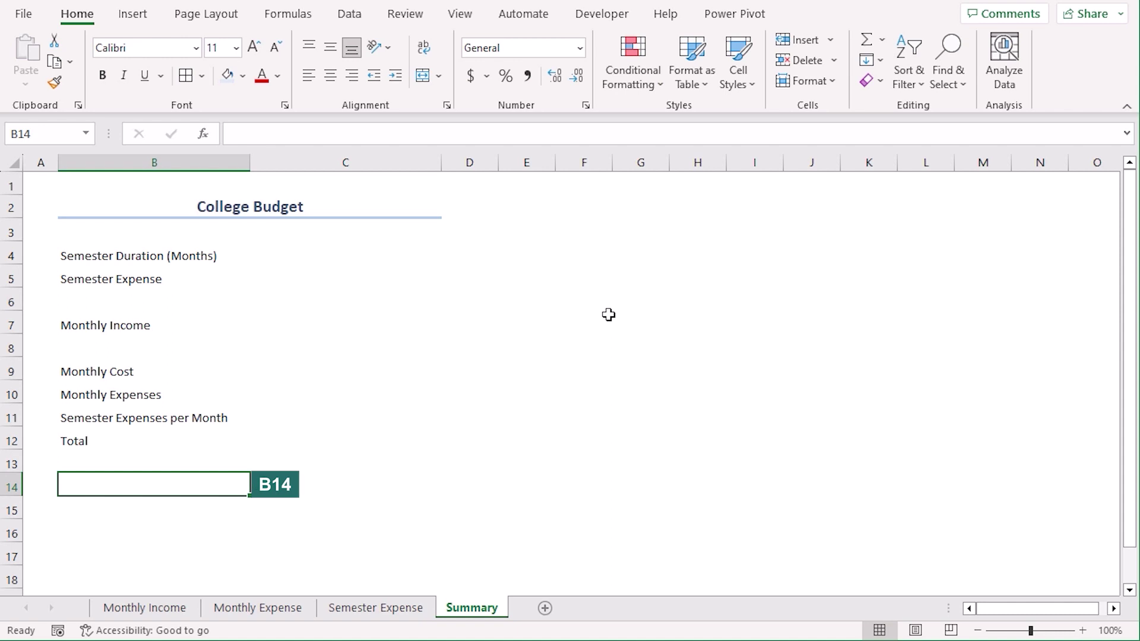
pyautogui.write('Available fo')
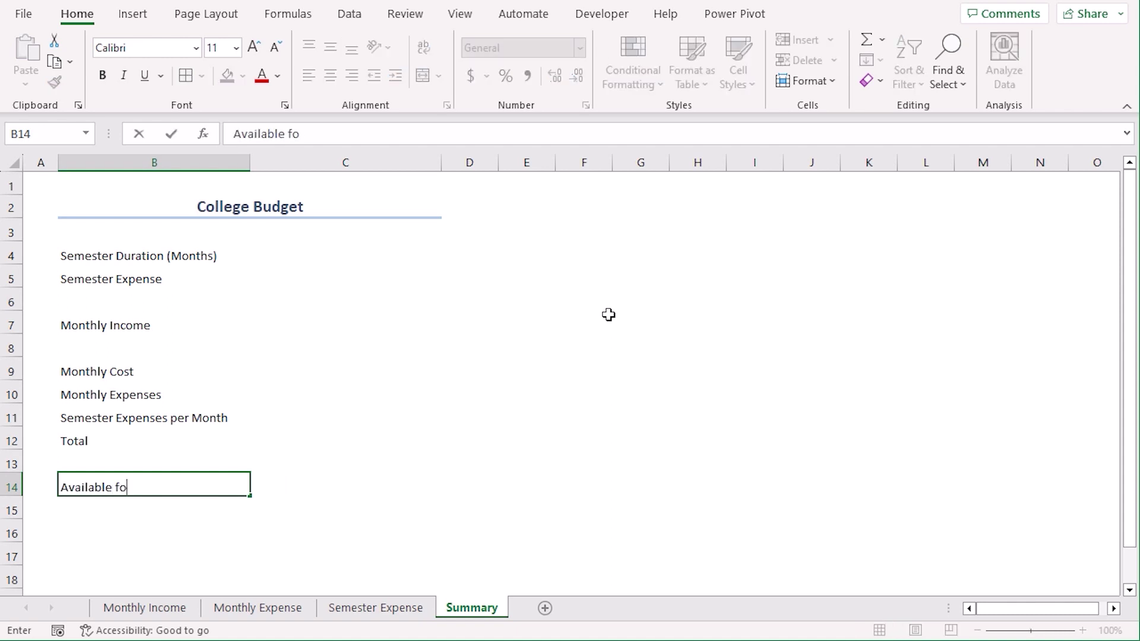
pyautogui.write('r Savings')
pyautogui.press('Return')
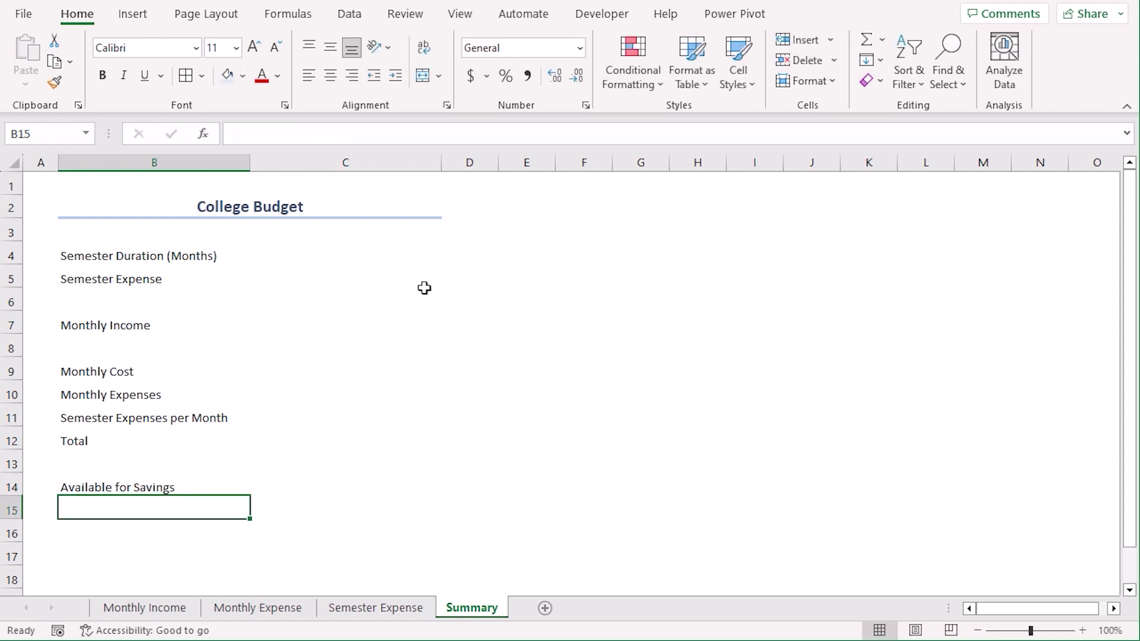
# Apply All Borders to B4:C5, B7:C7, B9:C12 and B14:C14 on the Summary sheet
pyautogui.moveTo(124, 256); pyautogui.dragTo(333, 277)
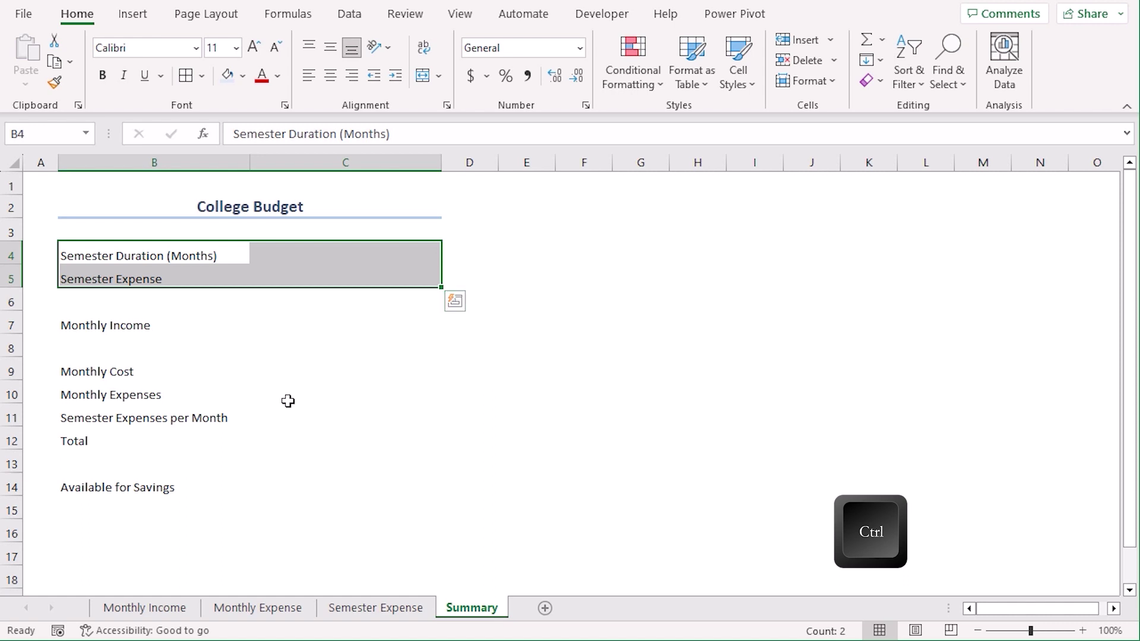
pyautogui.moveTo(77, 325); pyautogui.dragTo(292, 324)
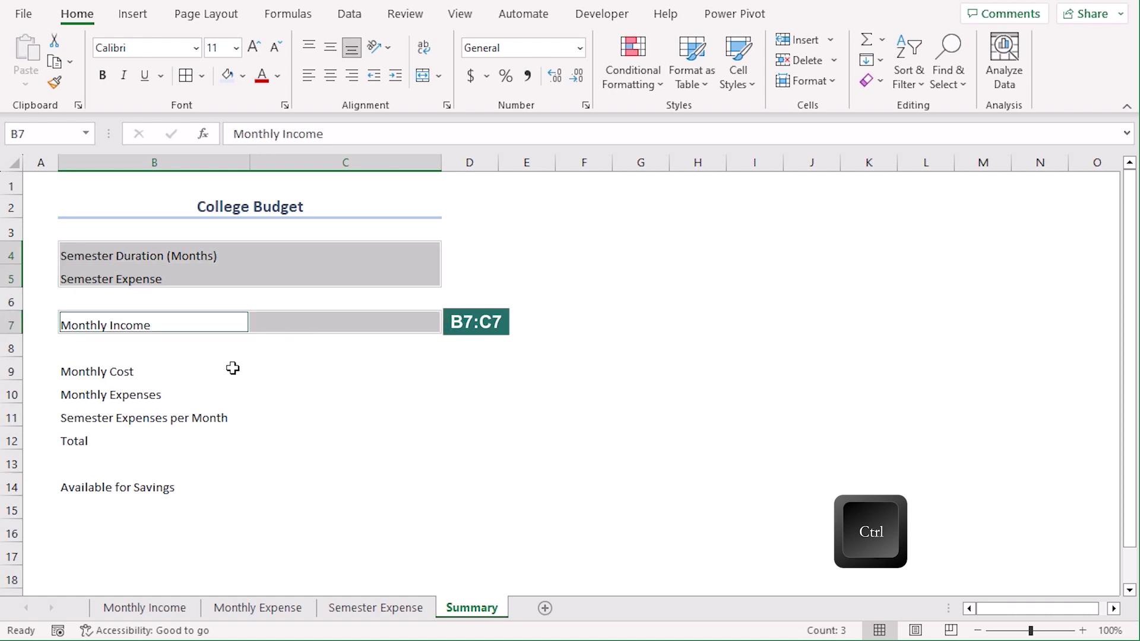
pyautogui.keyDown('ctrl'); pyautogui.click(75, 372); pyautogui.keyUp('ctrl')
pyautogui.moveTo(74, 373); pyautogui.dragTo(433, 433)
pyautogui.moveTo(93, 490); pyautogui.dragTo(433, 484)
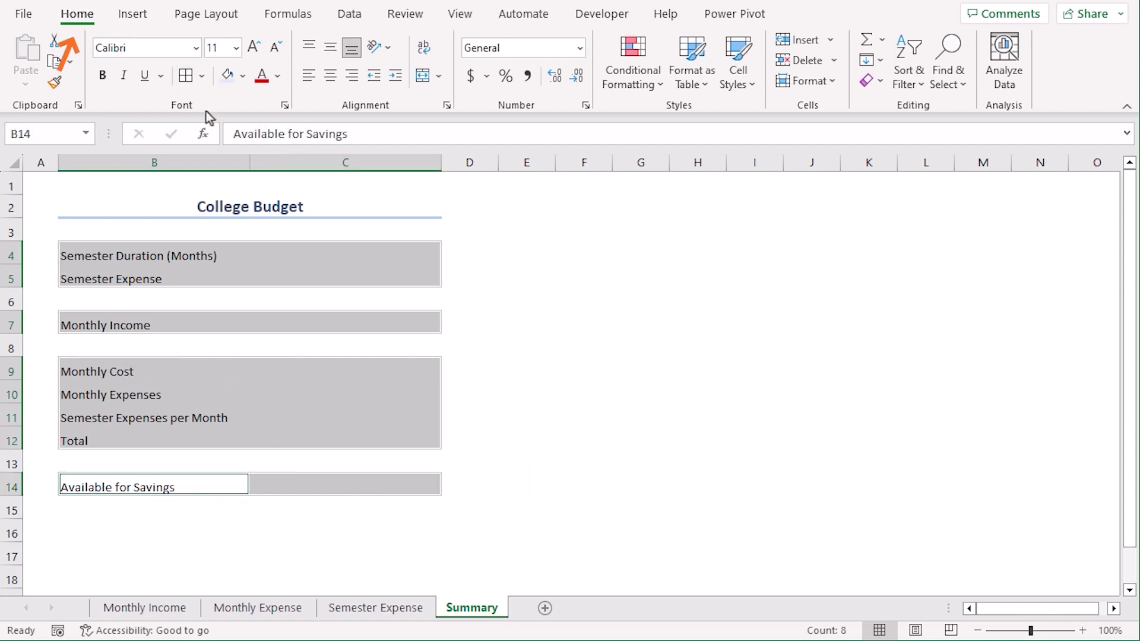
pyautogui.click(185, 76)
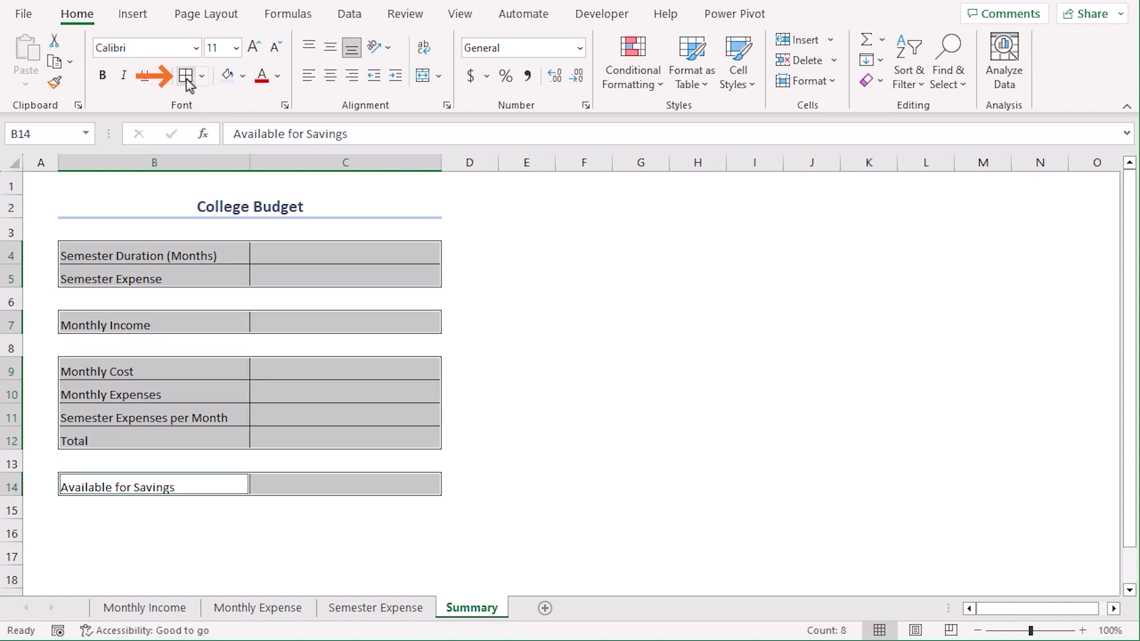
# Merge and centre the Monthly Cost heading across B9:C9
pyautogui.click(482, 322)
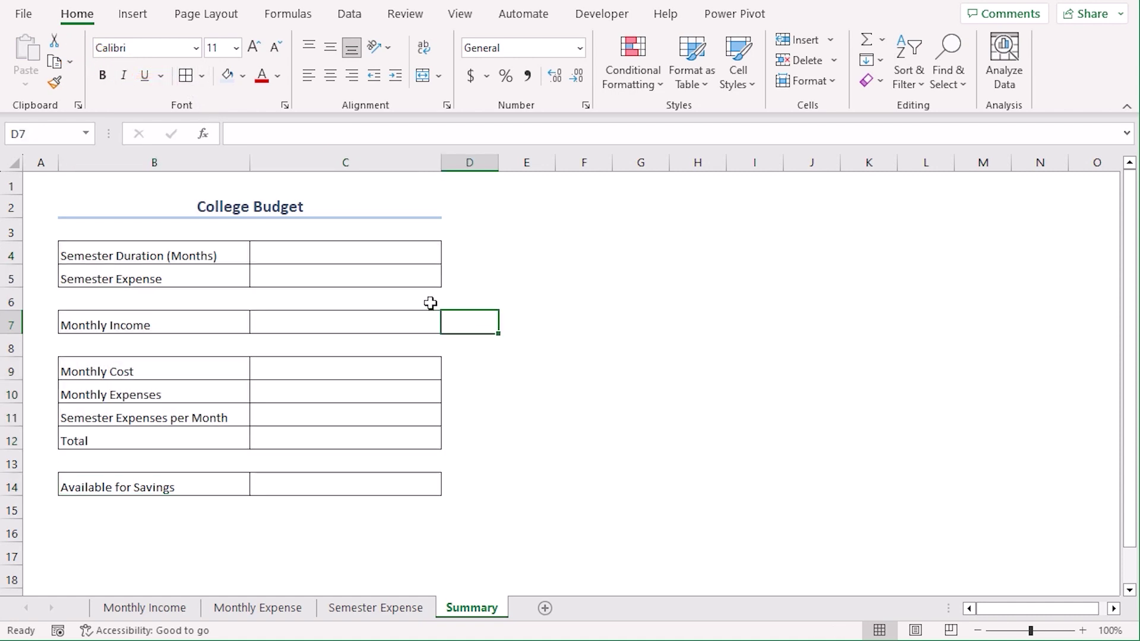
pyautogui.click(220, 370)
pyautogui.moveTo(221, 369); pyautogui.dragTo(308, 369)
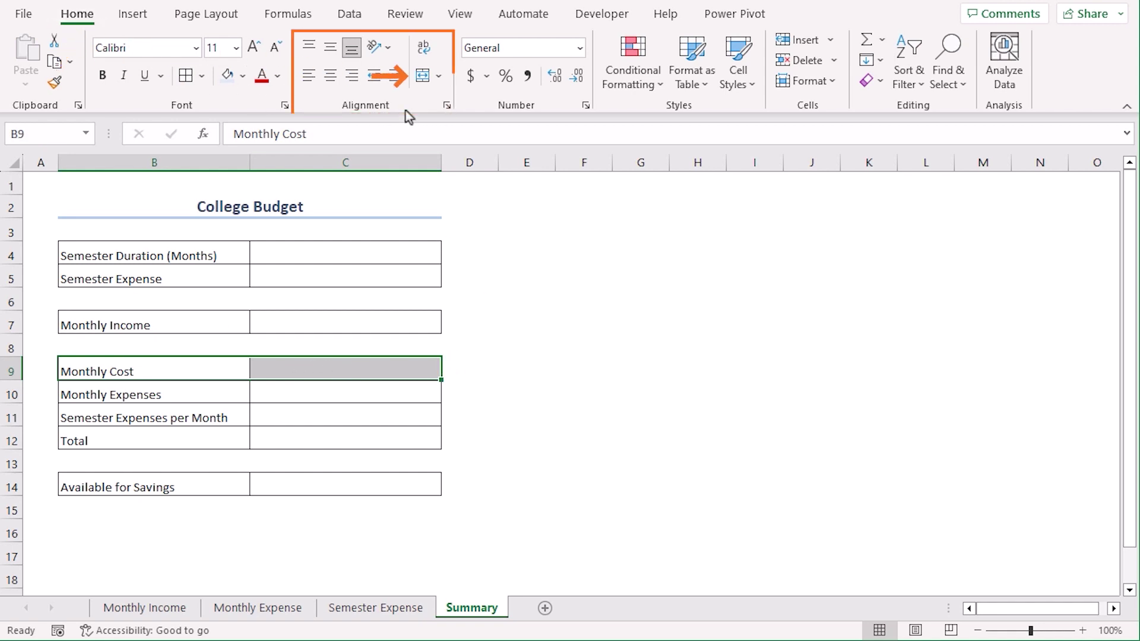
pyautogui.click(423, 76)
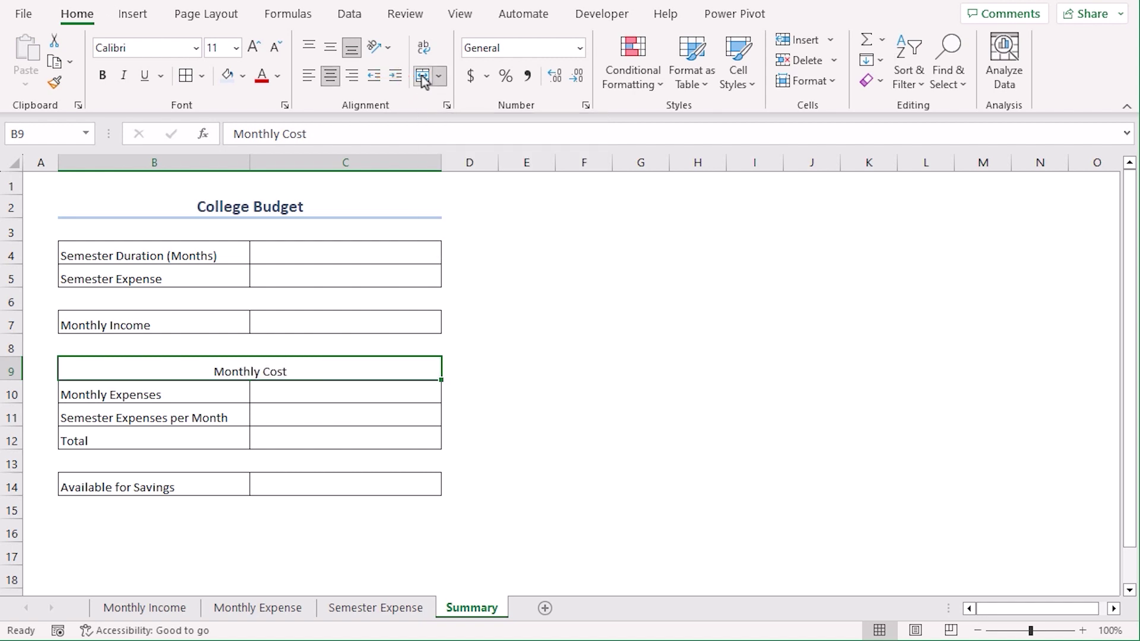
# Centre and middle-align the key labels, set them to 12 pt, and shade them light blue
pyautogui.moveTo(152, 256); pyautogui.dragTo(145, 274)
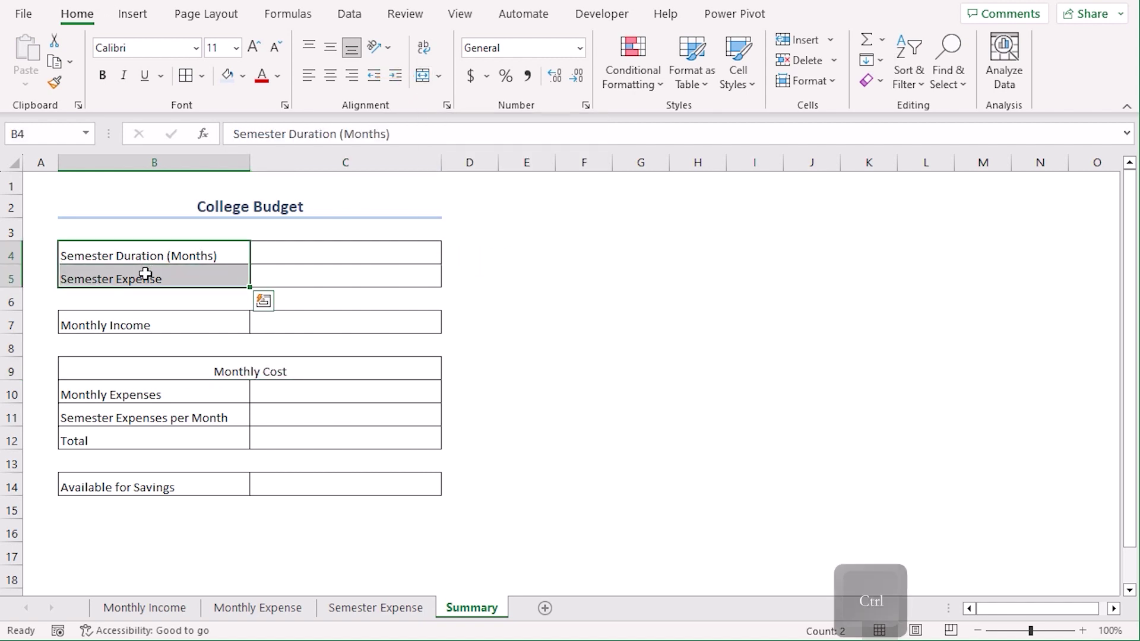
pyautogui.keyDown('ctrl'); pyautogui.click(153, 326); pyautogui.keyUp('ctrl')
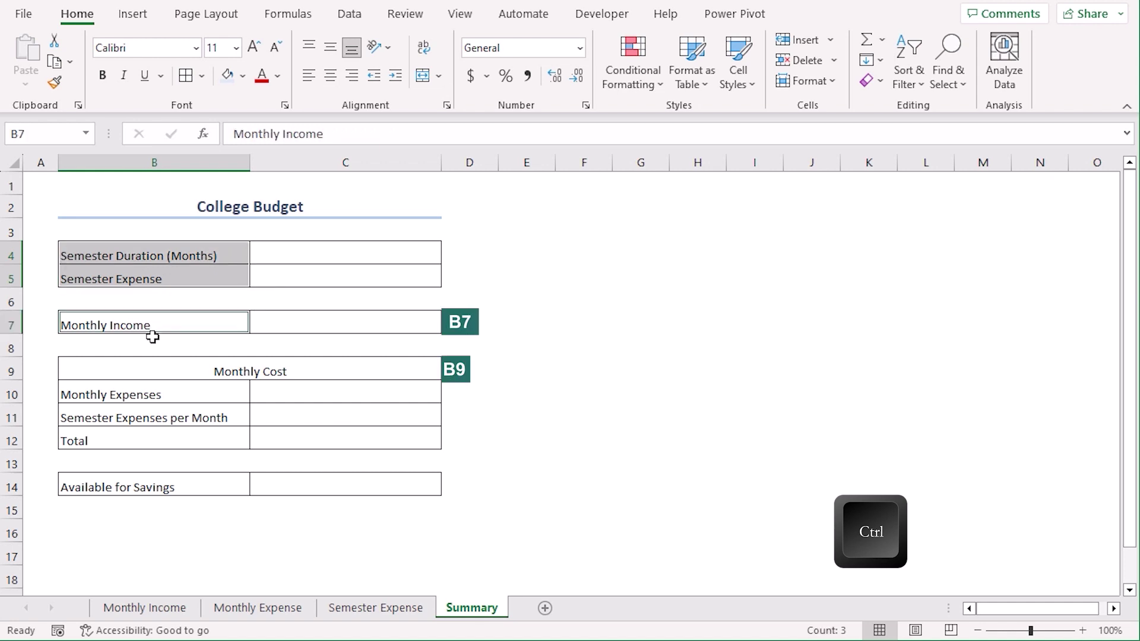
pyautogui.keyDown('ctrl'); pyautogui.click(153, 369); pyautogui.keyUp('ctrl')
pyautogui.keyDown('ctrl'); pyautogui.click(139, 477); pyautogui.keyUp('ctrl')
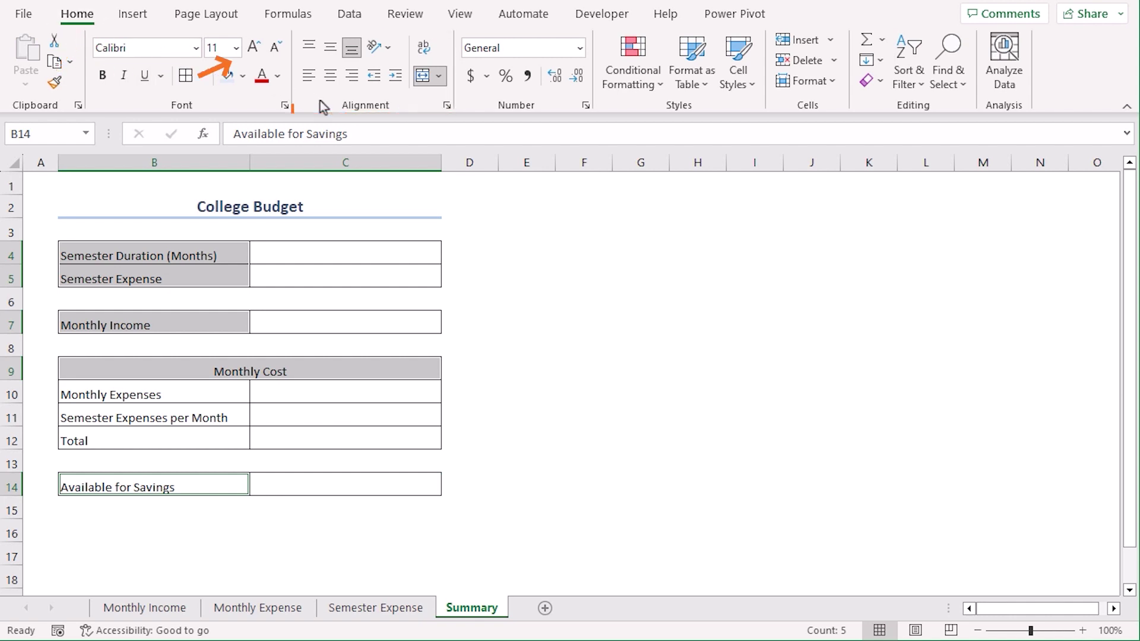
pyautogui.click(330, 75)
pyautogui.click(330, 47)
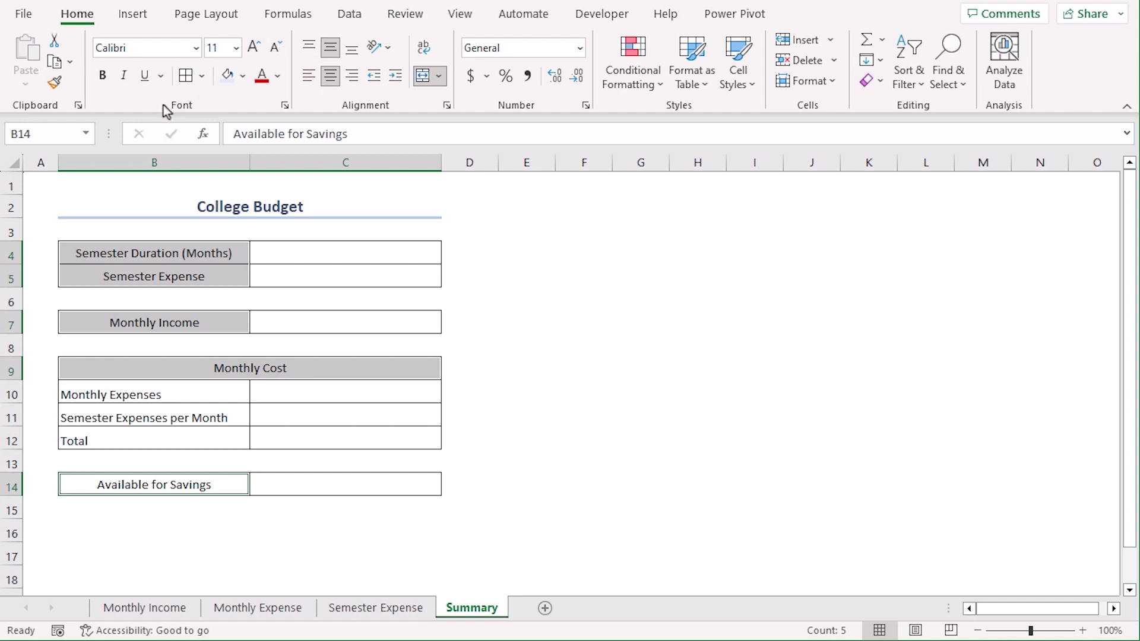
pyautogui.click(253, 47)
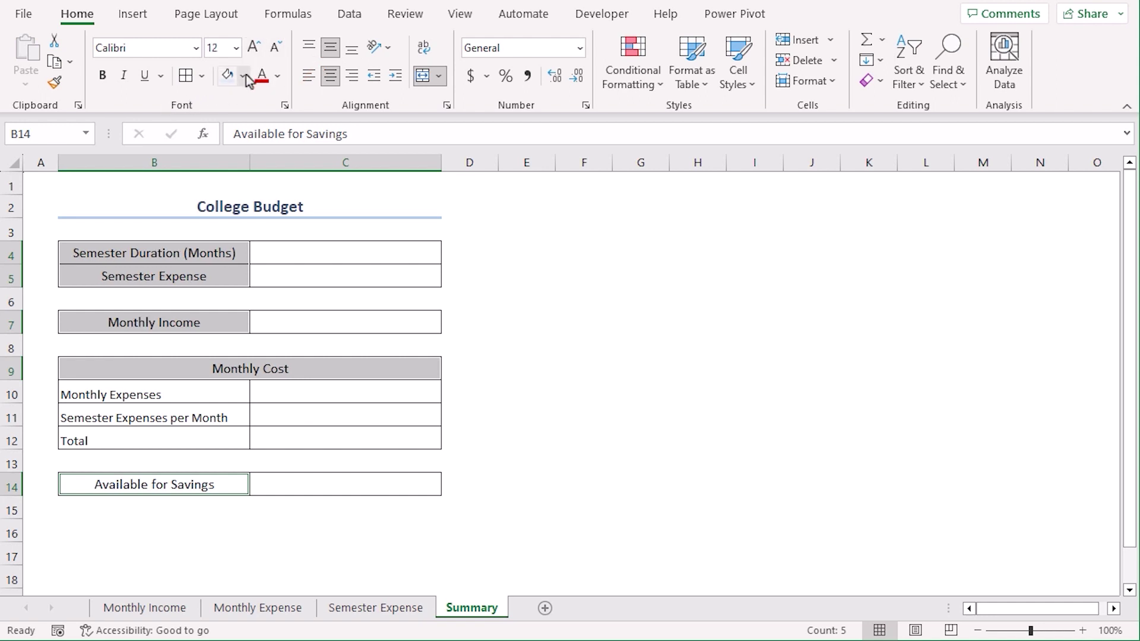
pyautogui.click(243, 76)
pyautogui.click(285, 145)
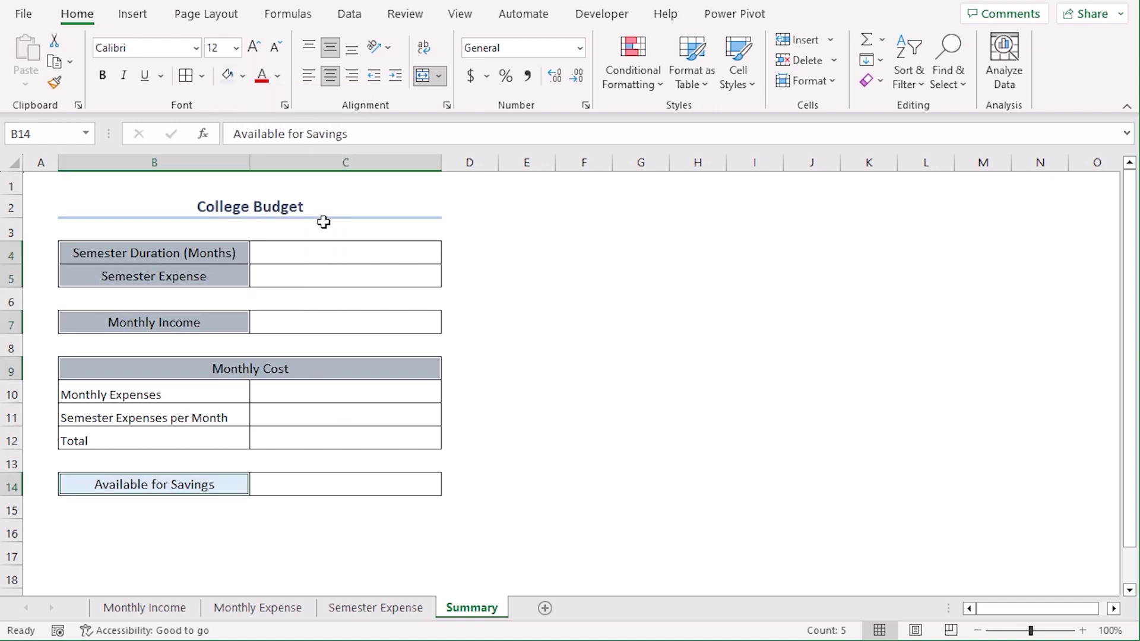
# Make the selected labels bold, adding the Total row B12:C12 and savings cell C14
pyautogui.press('ctrl')
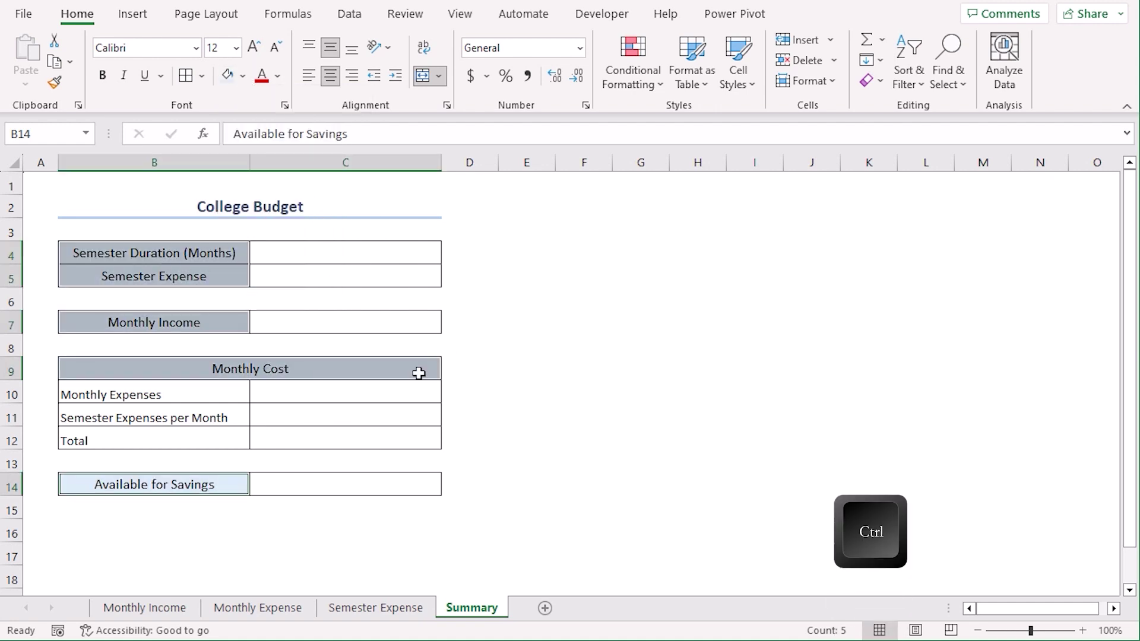
pyautogui.moveTo(94, 441); pyautogui.dragTo(287, 441)
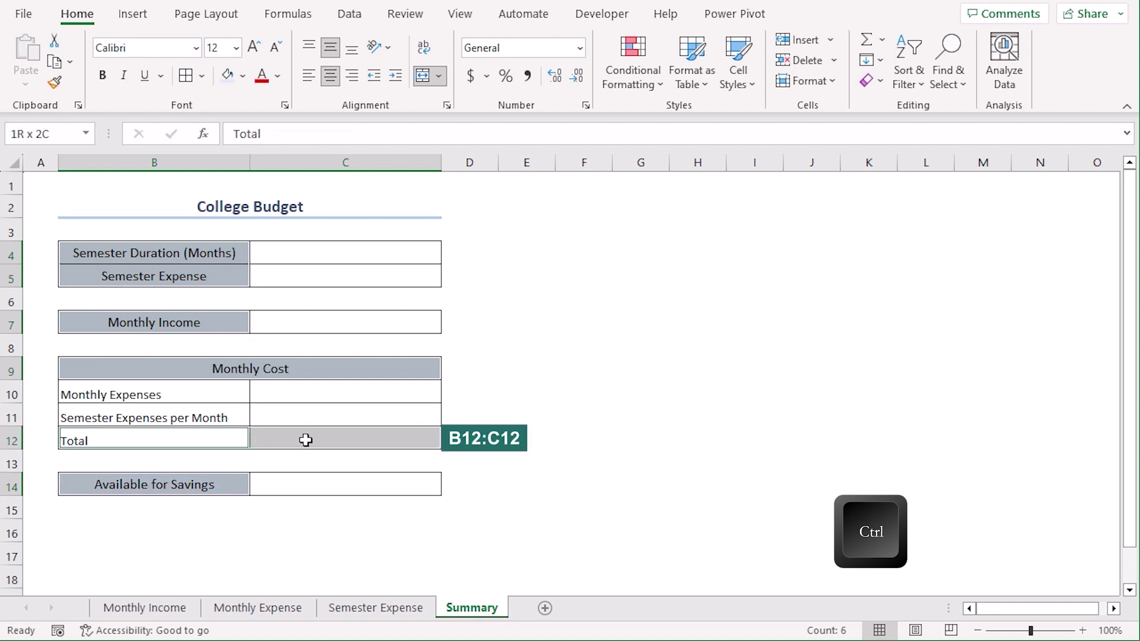
pyautogui.keyDown('ctrl'); pyautogui.click(329, 486); pyautogui.keyUp('ctrl')
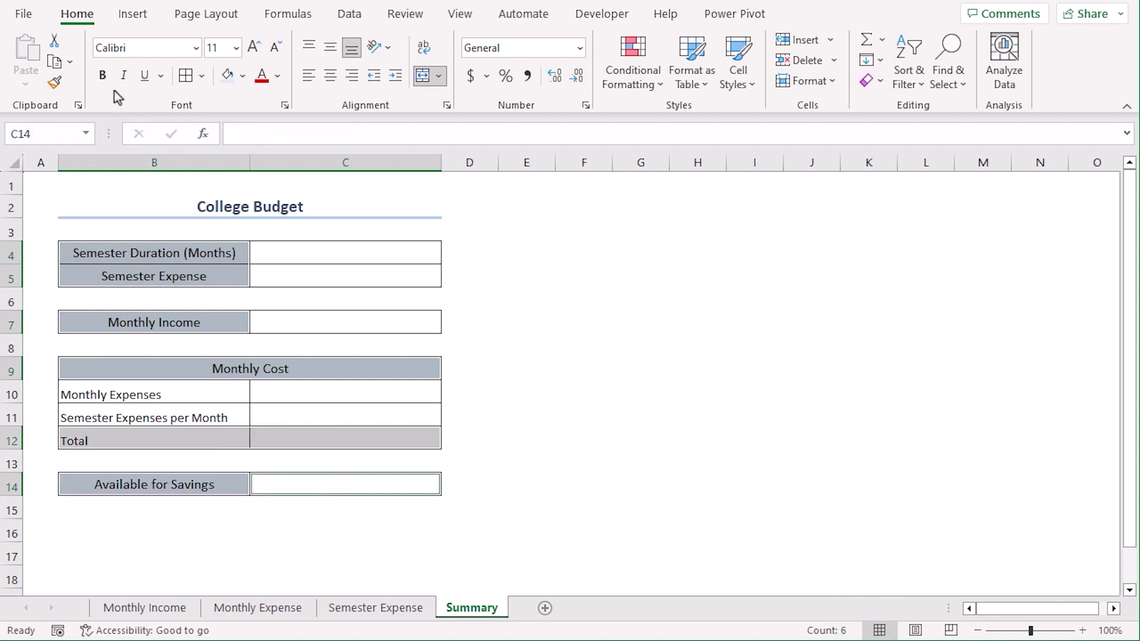
pyautogui.click(103, 76)
pyautogui.click(530, 366)
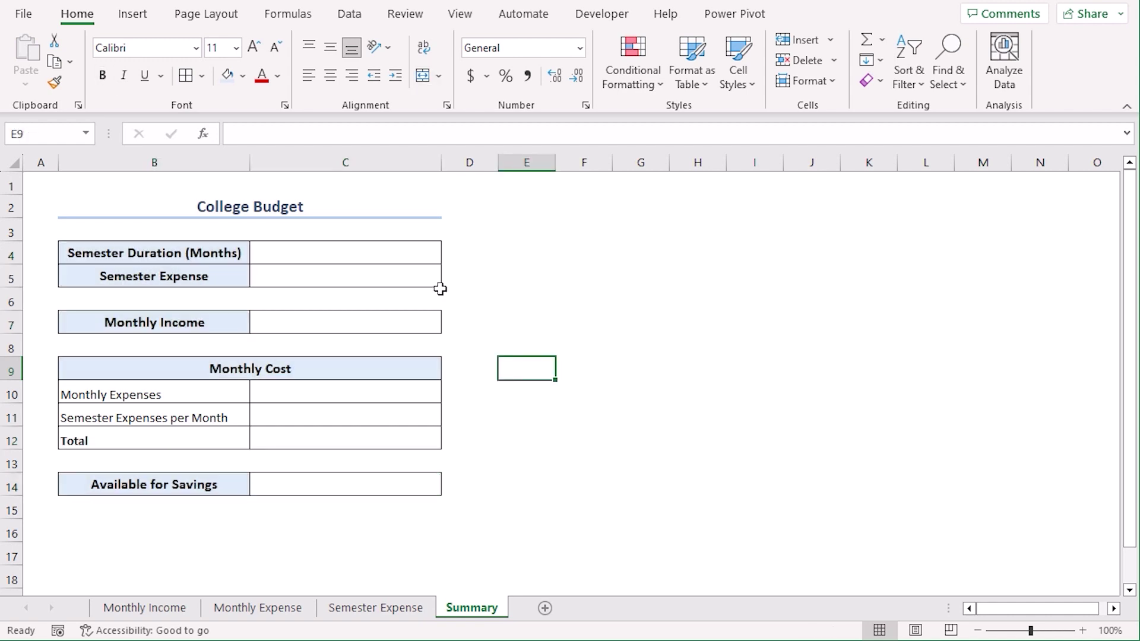
# Enter 6 as the semester duration in C4
pyautogui.click(373, 253)
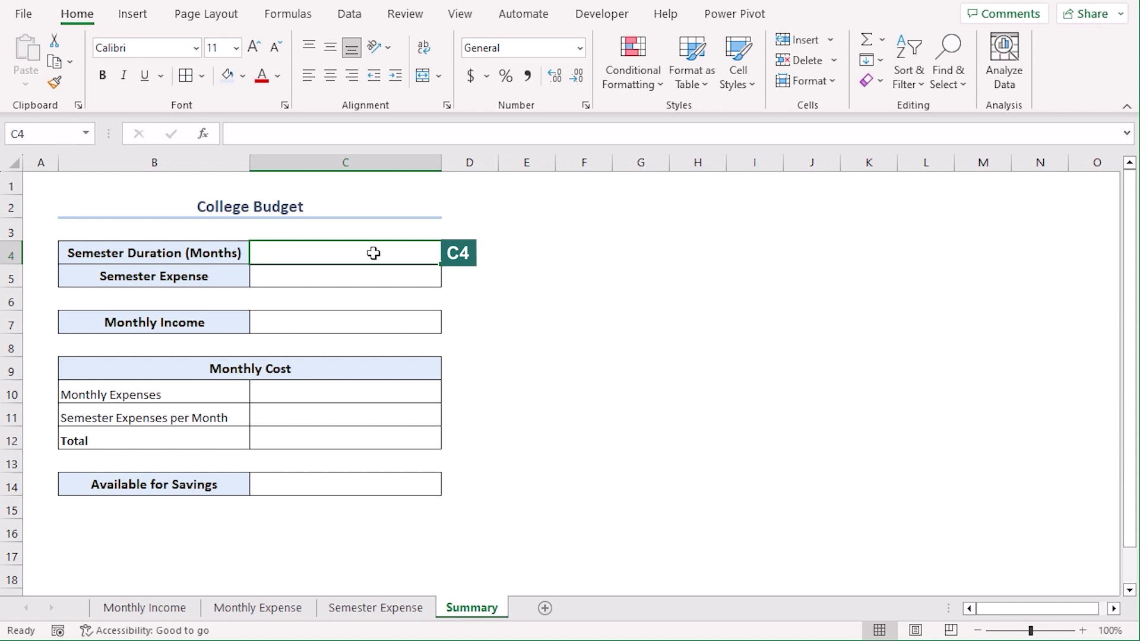
pyautogui.write('6')
pyautogui.press('Return')
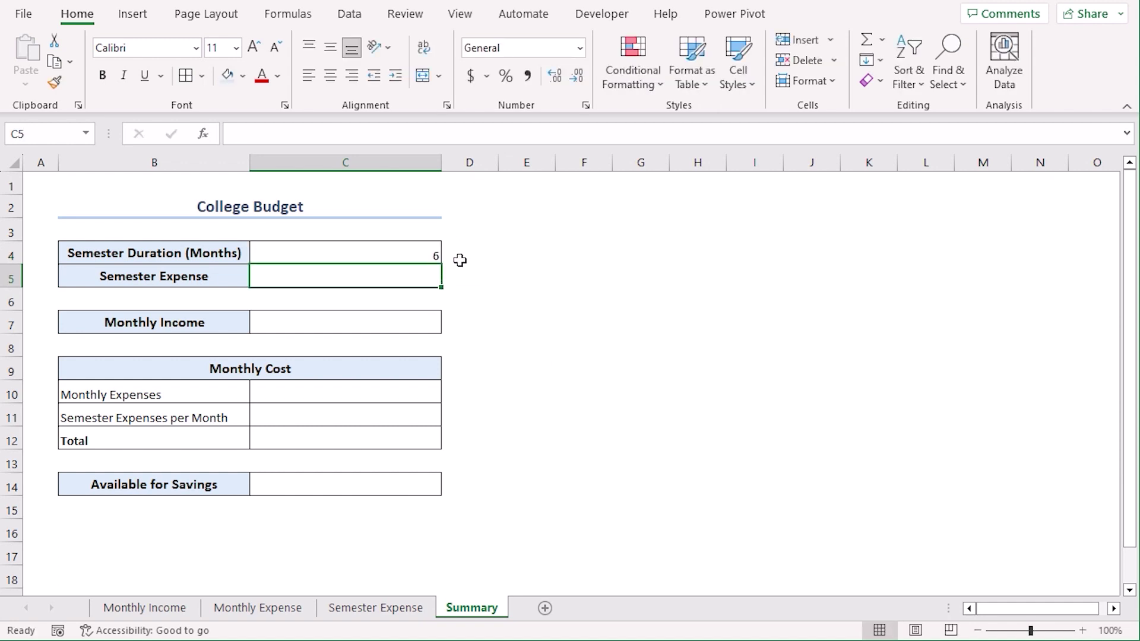
# Link C5 to the Semester Expense sheet's total in C9, showing $6,305.00
pyautogui.write('=')
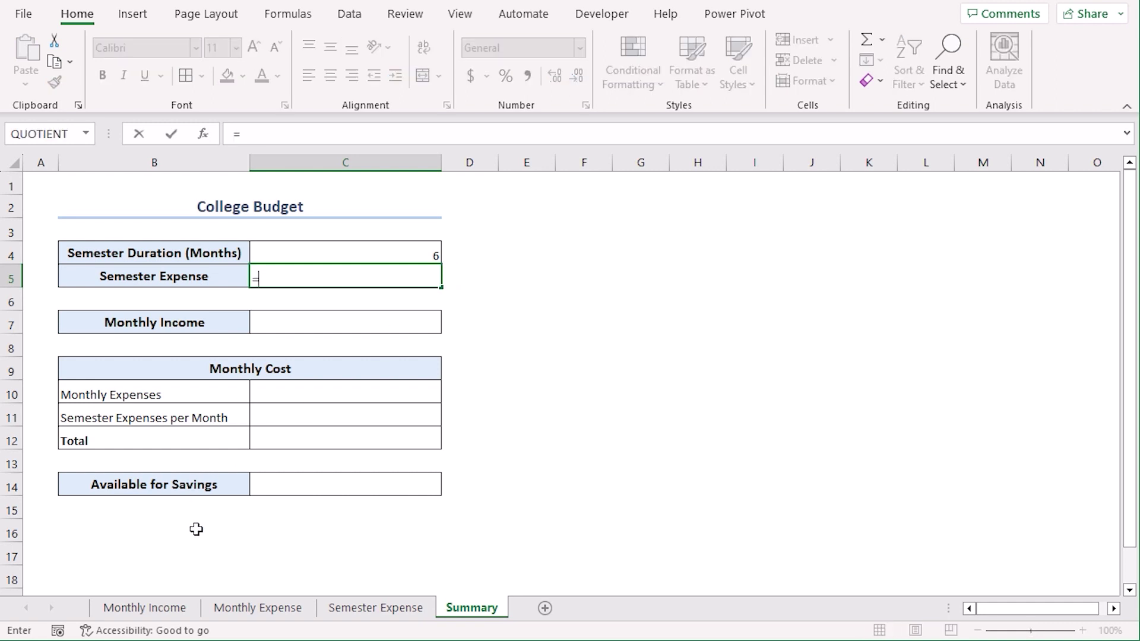
pyautogui.click(350, 609)
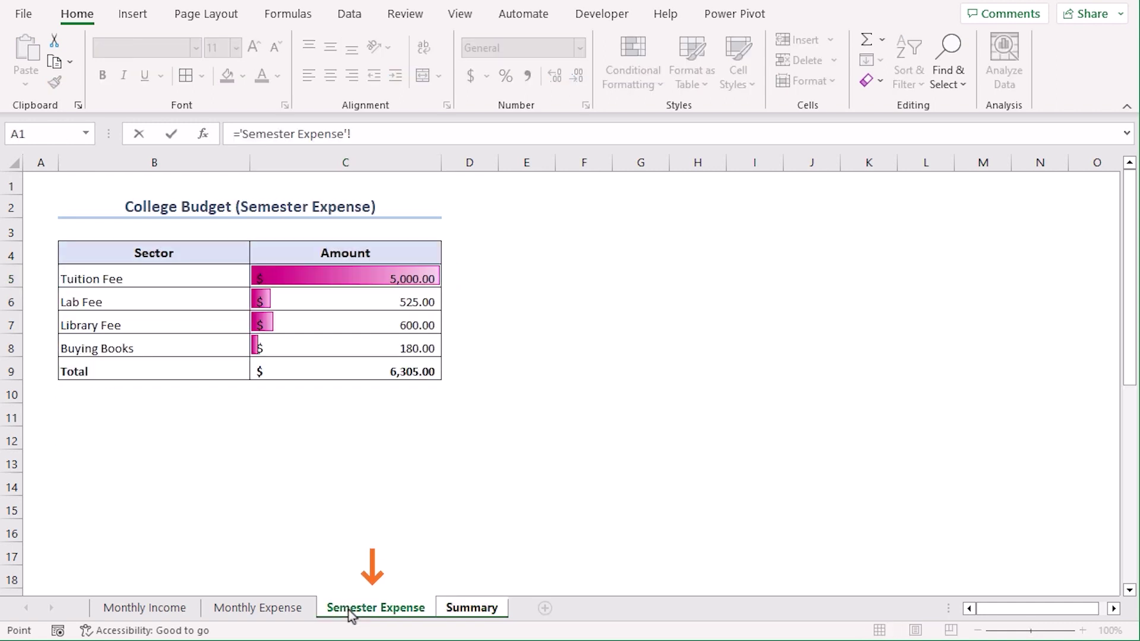
pyautogui.click(321, 370)
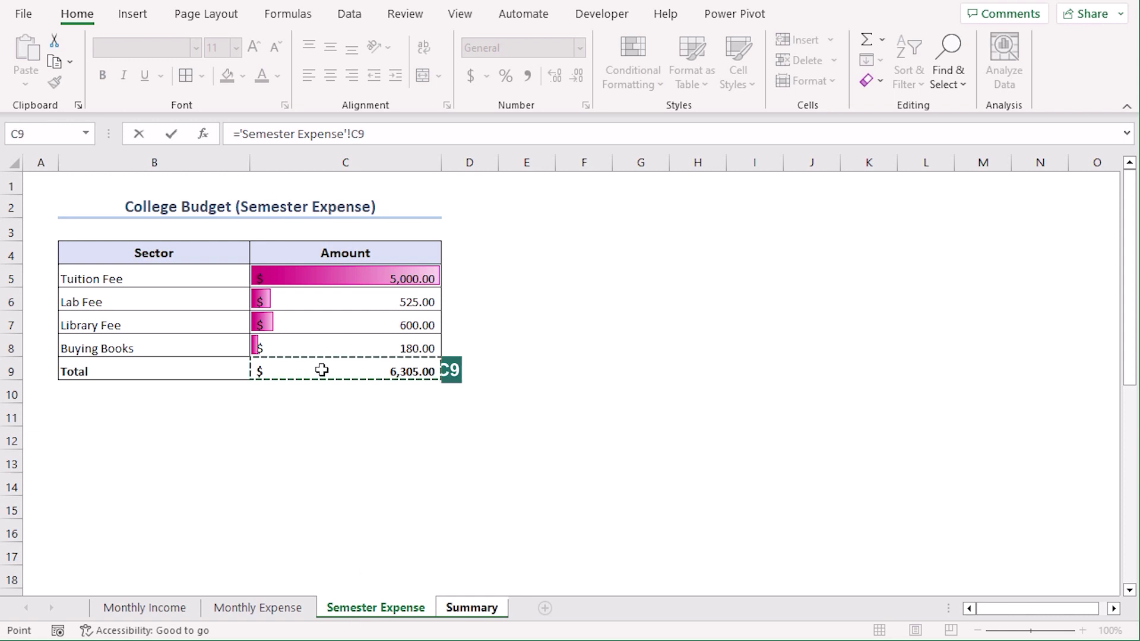
pyautogui.press('Return')
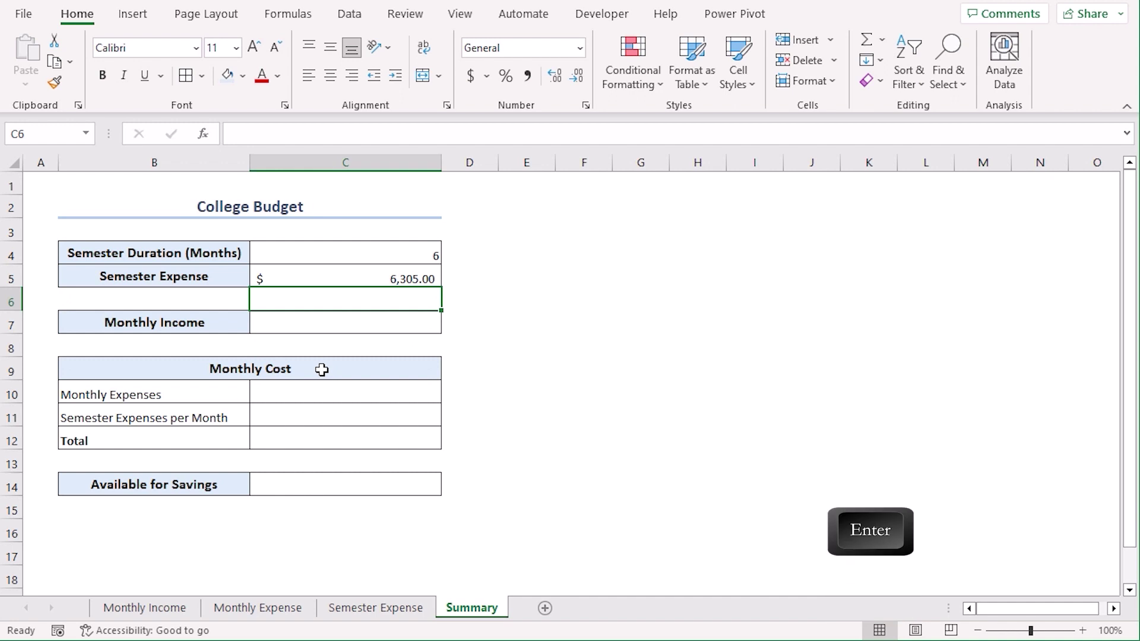
# Link C7 to ='Monthly Income'!C9, showing $2,250.00
pyautogui.click(406, 329)
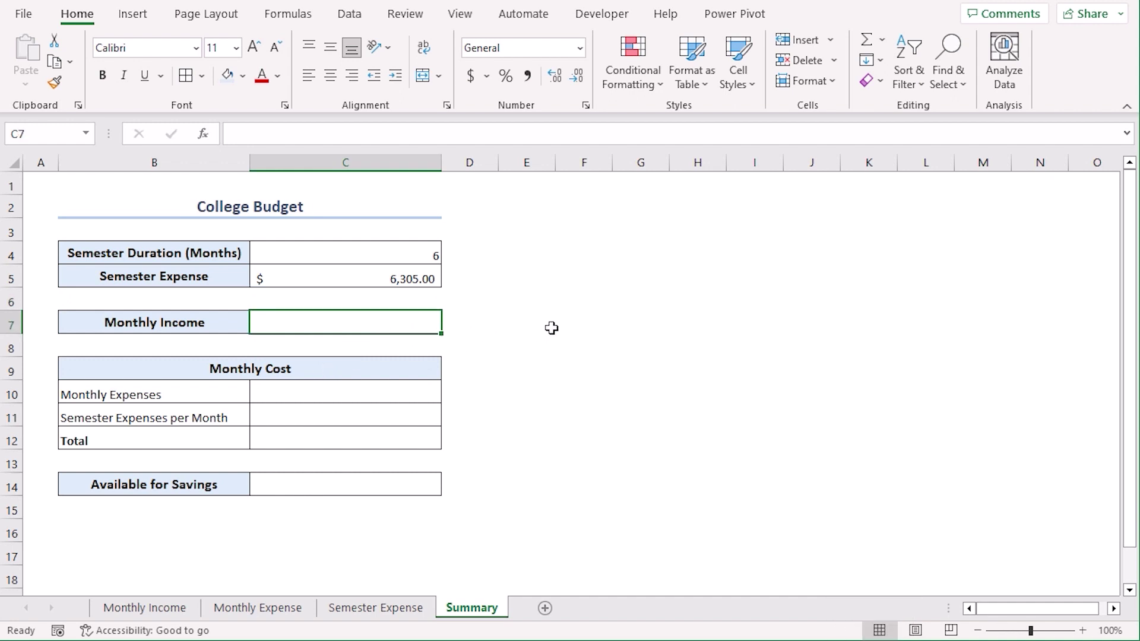
pyautogui.write('=')
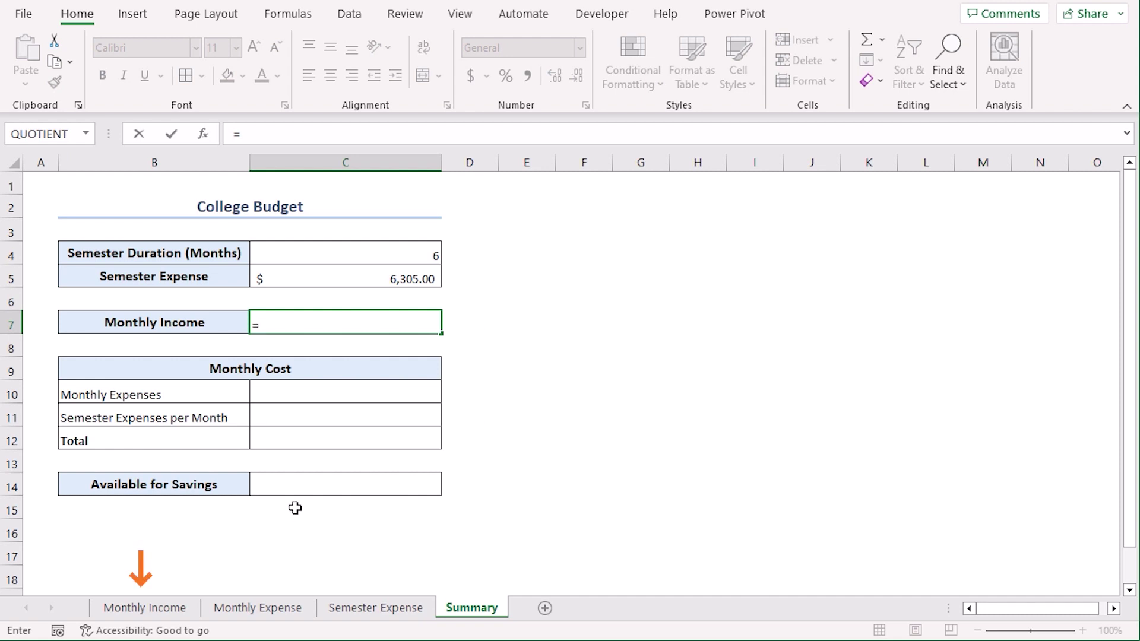
pyautogui.click(179, 611)
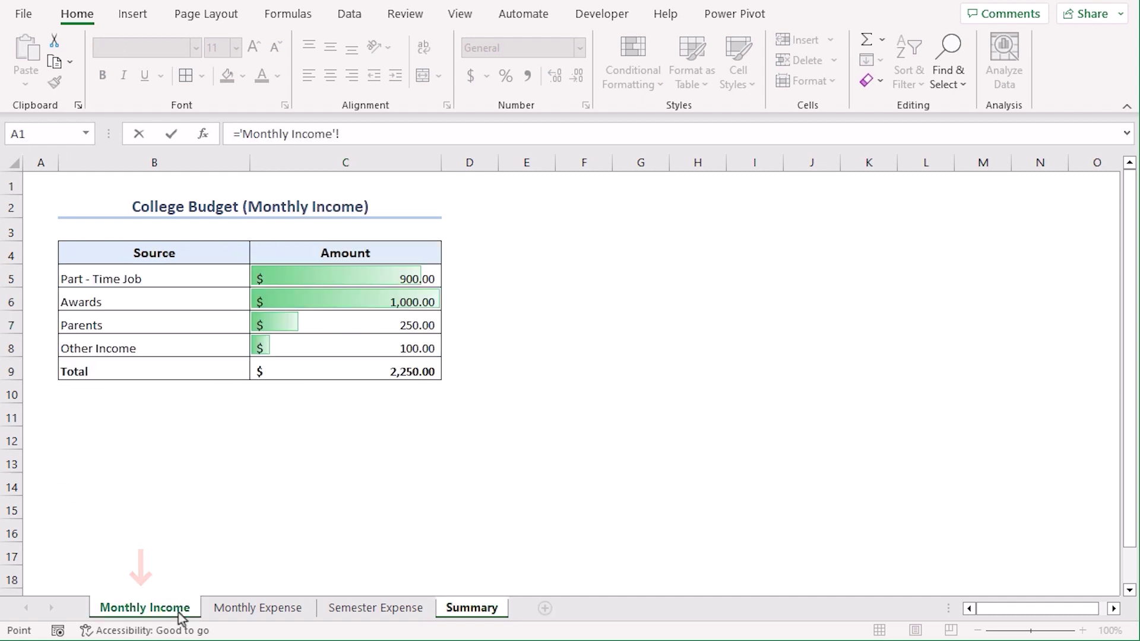
pyautogui.click(367, 370)
pyautogui.press('Return')
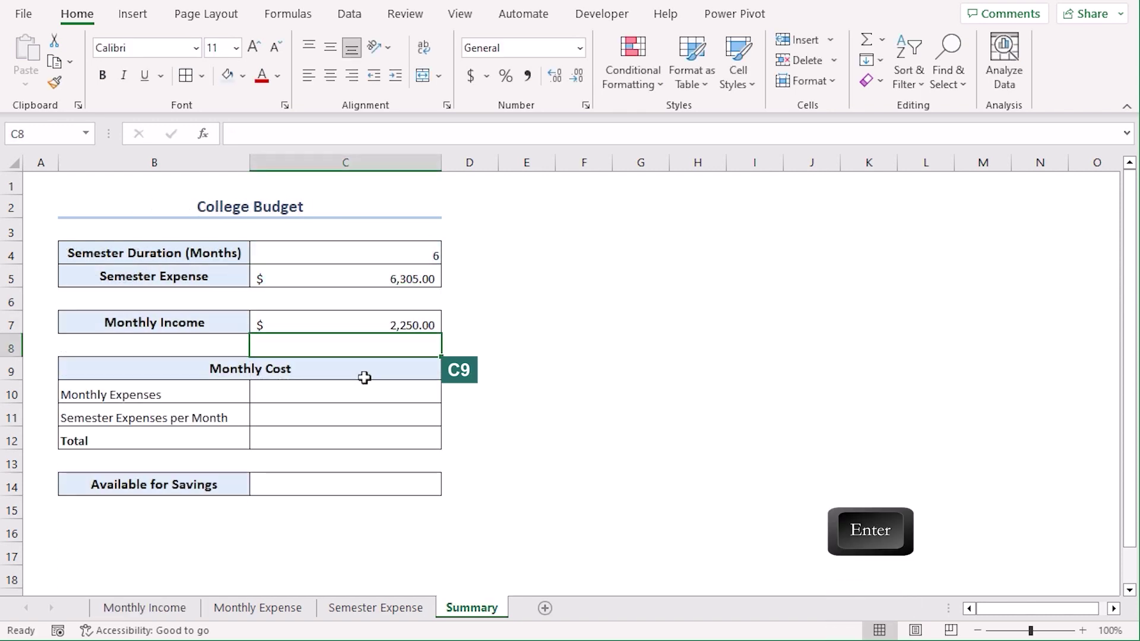
# Link C10 to ='Monthly Expense'!C13, showing $825.00
pyautogui.click(358, 394)
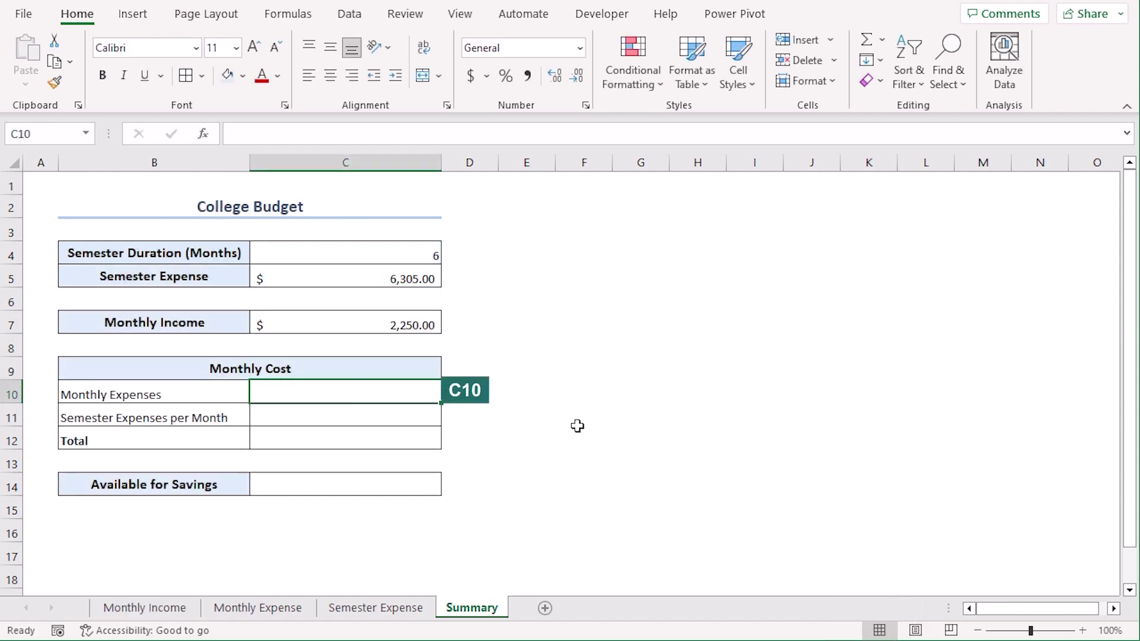
pyautogui.write('=')
pyautogui.click(259, 608)
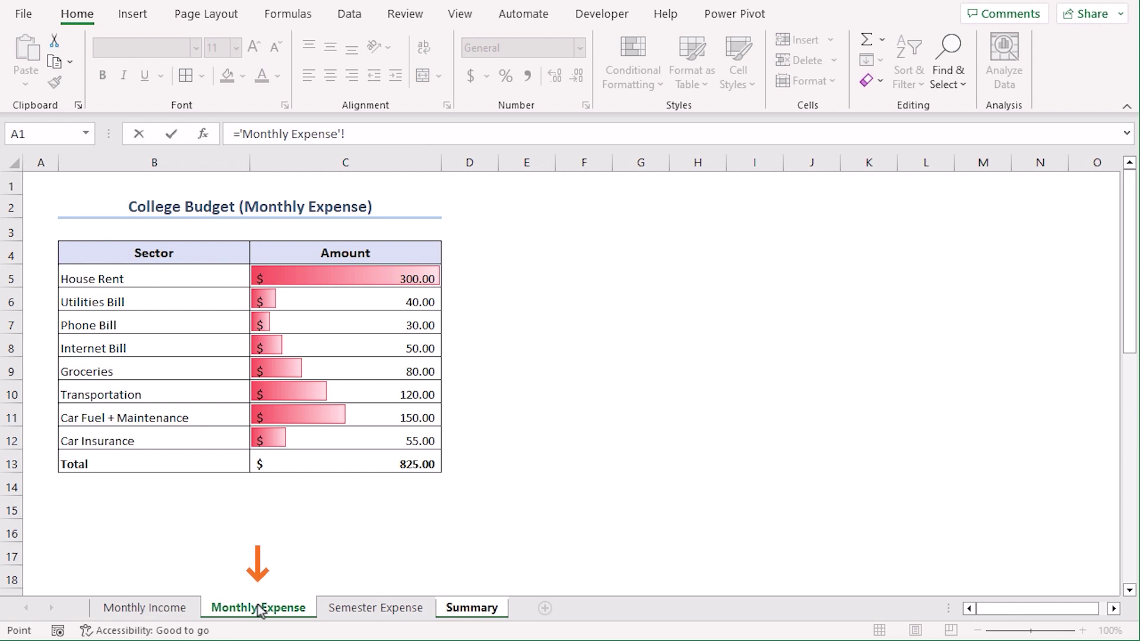
pyautogui.click(371, 463)
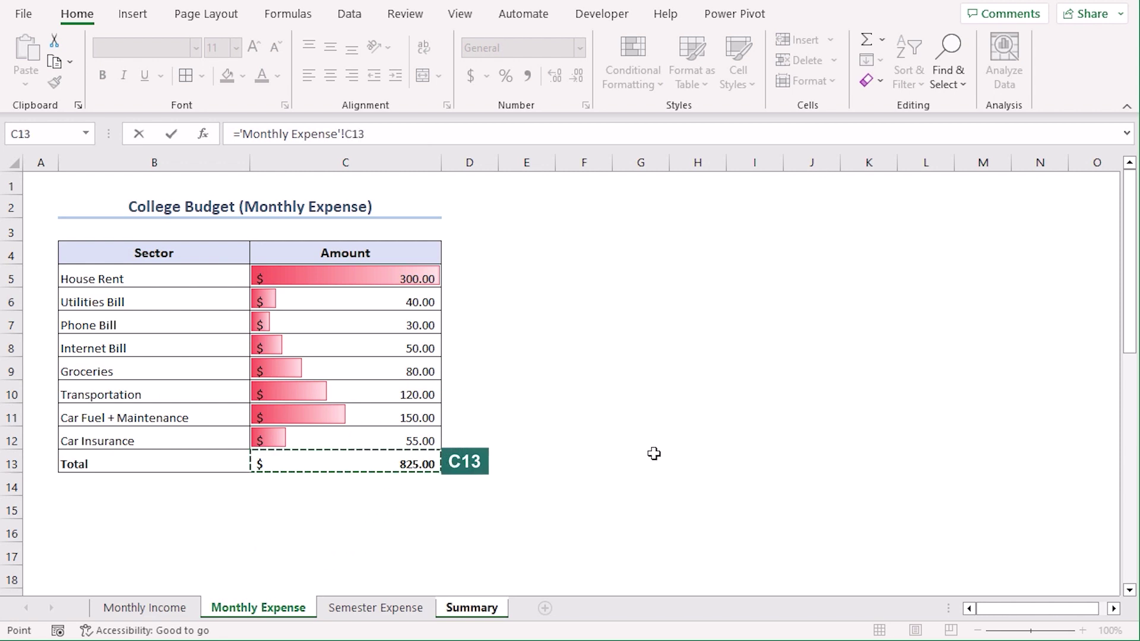
pyautogui.press('Return')
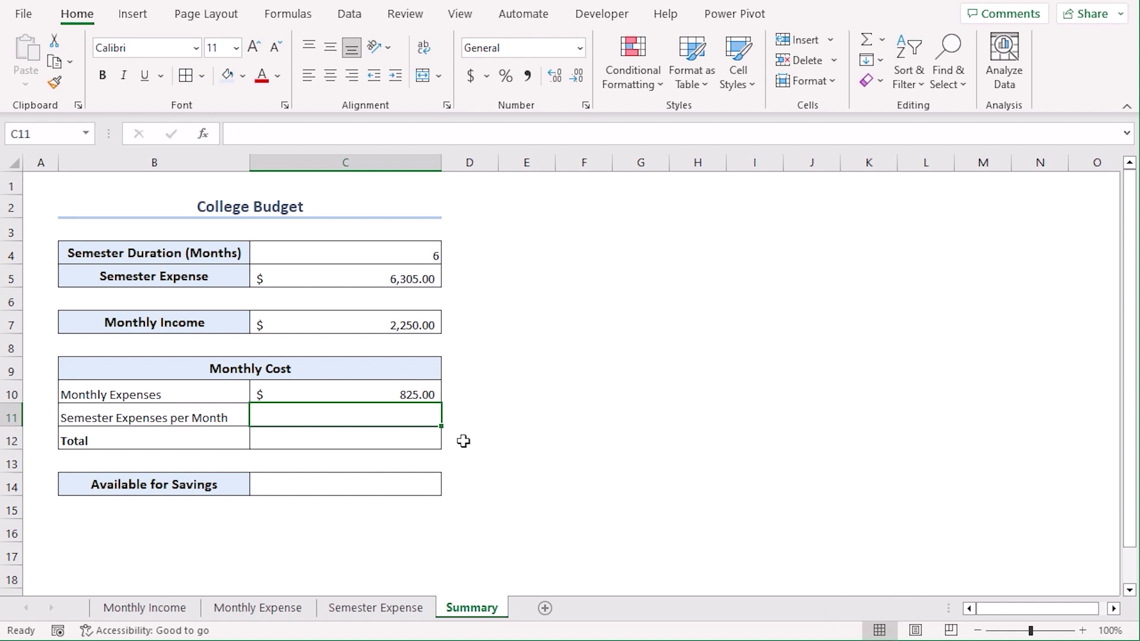
# Enter =C5/C4 in C11 for semester expenses per month ($1,050.83)
pyautogui.write('=')
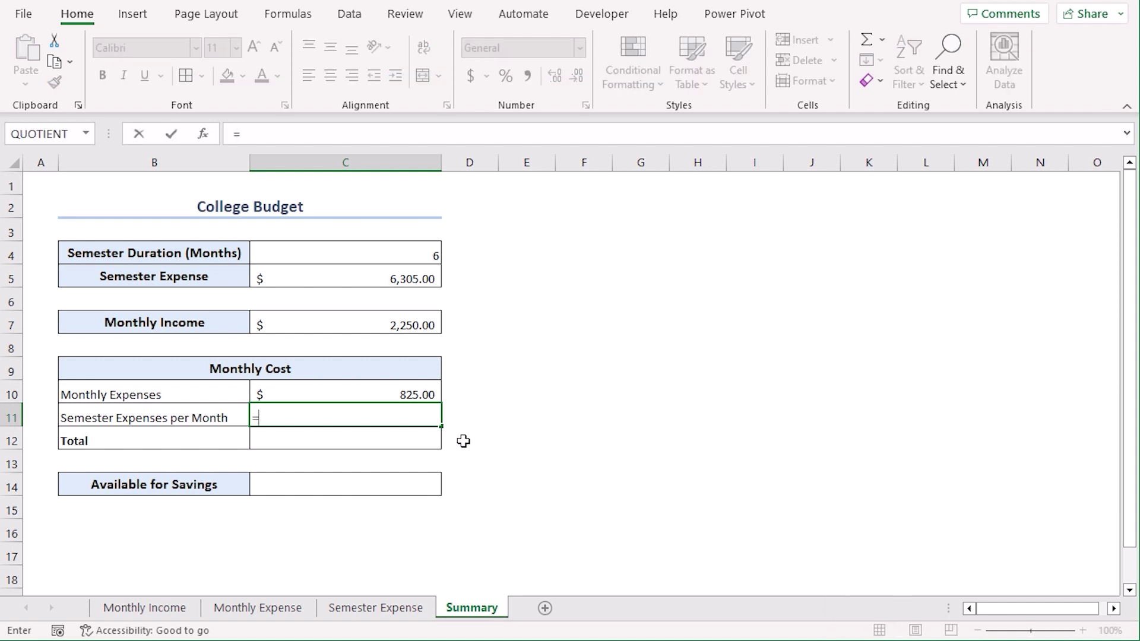
pyautogui.click(318, 278)
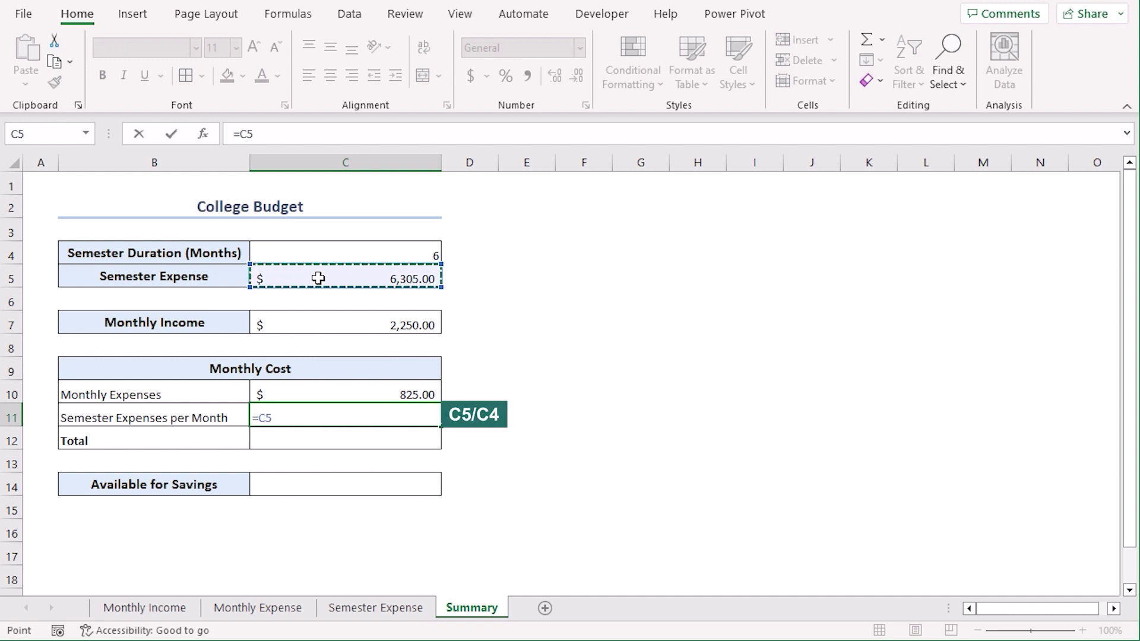
pyautogui.write('/')
pyautogui.click(329, 254)
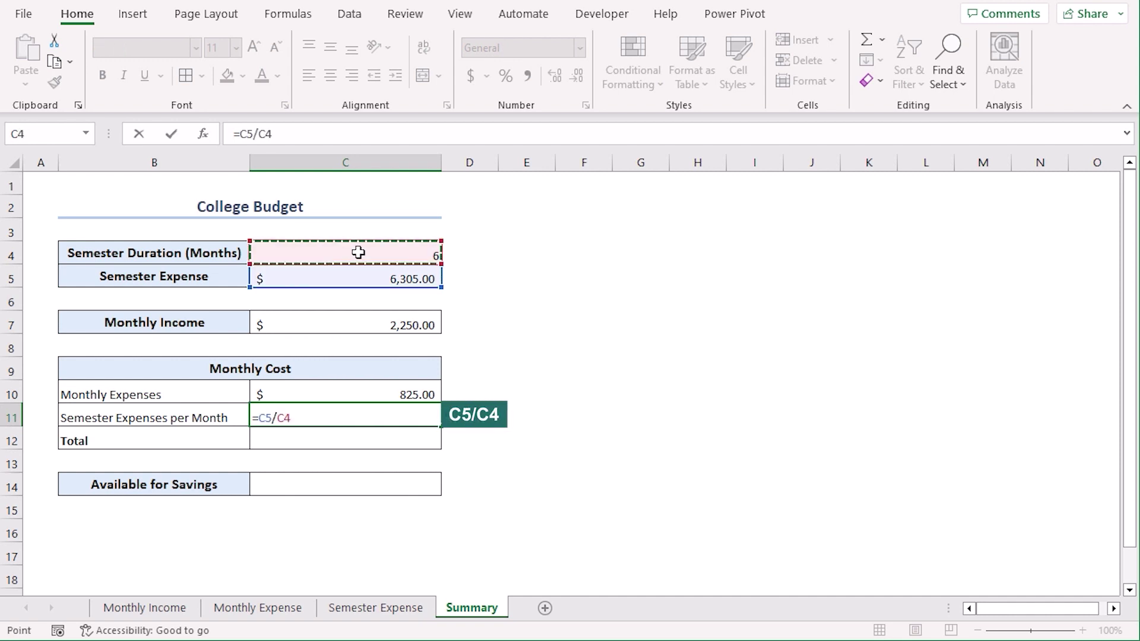
pyautogui.press('Return')
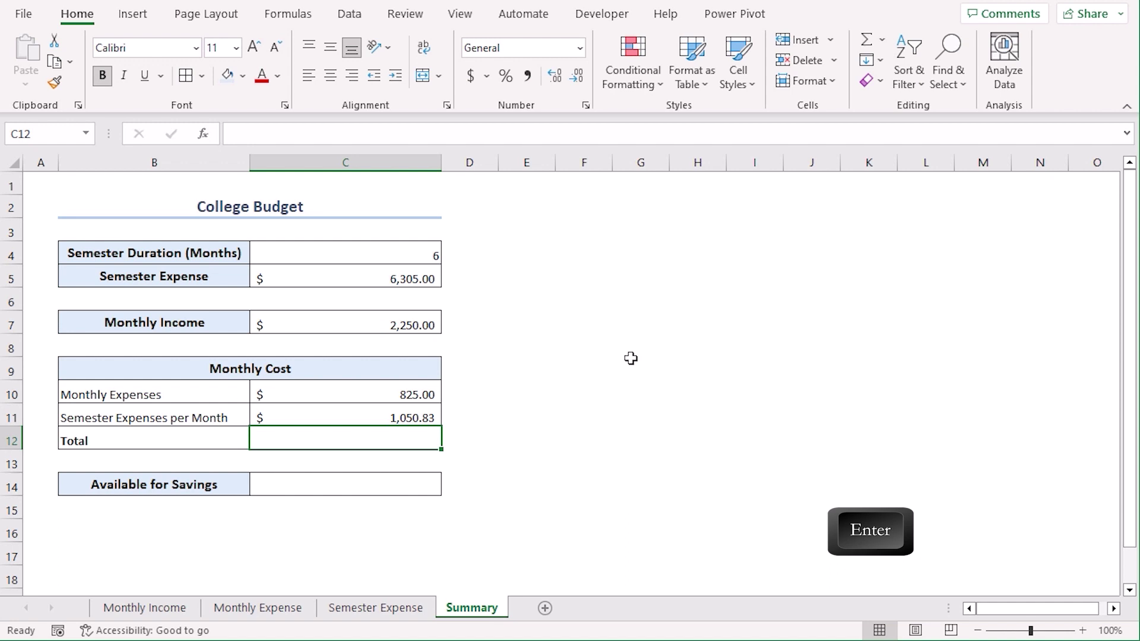
# Total the monthly cost in C12 with =SUM(C10:C11), giving $1,875.83
pyautogui.write('=sum')
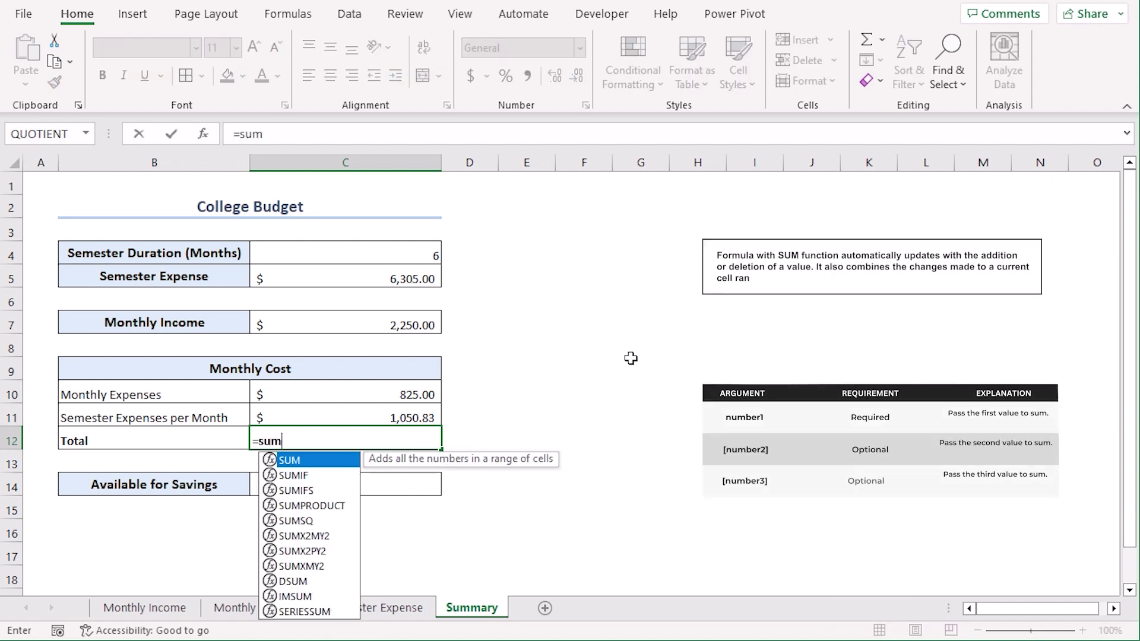
pyautogui.press('Tab')
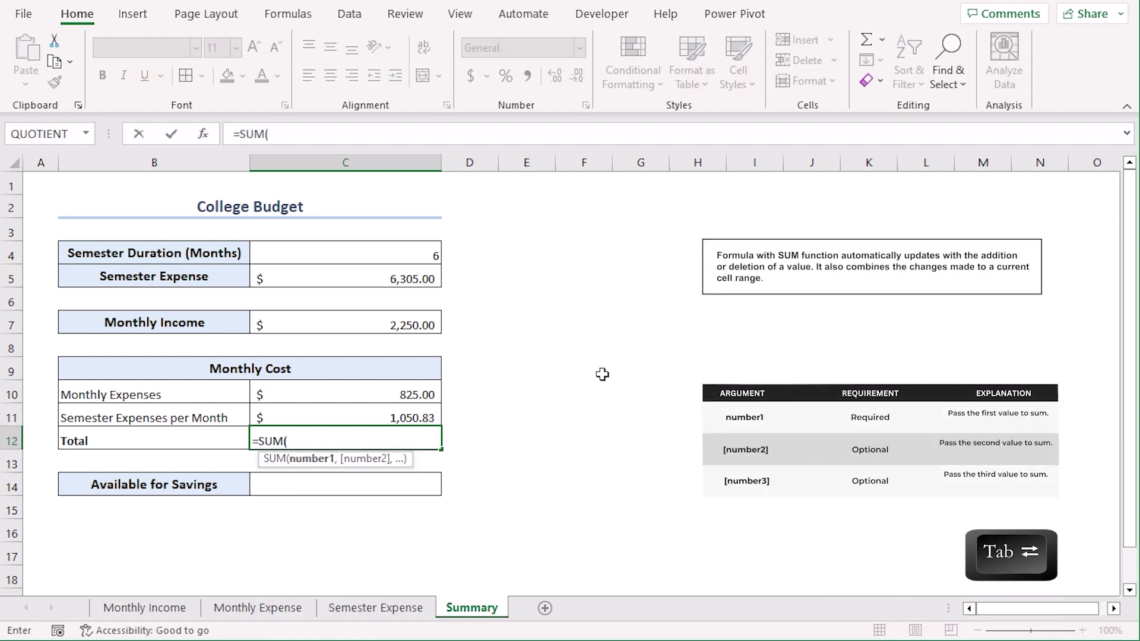
pyautogui.click(358, 402)
pyautogui.moveTo(358, 402); pyautogui.dragTo(358, 417)
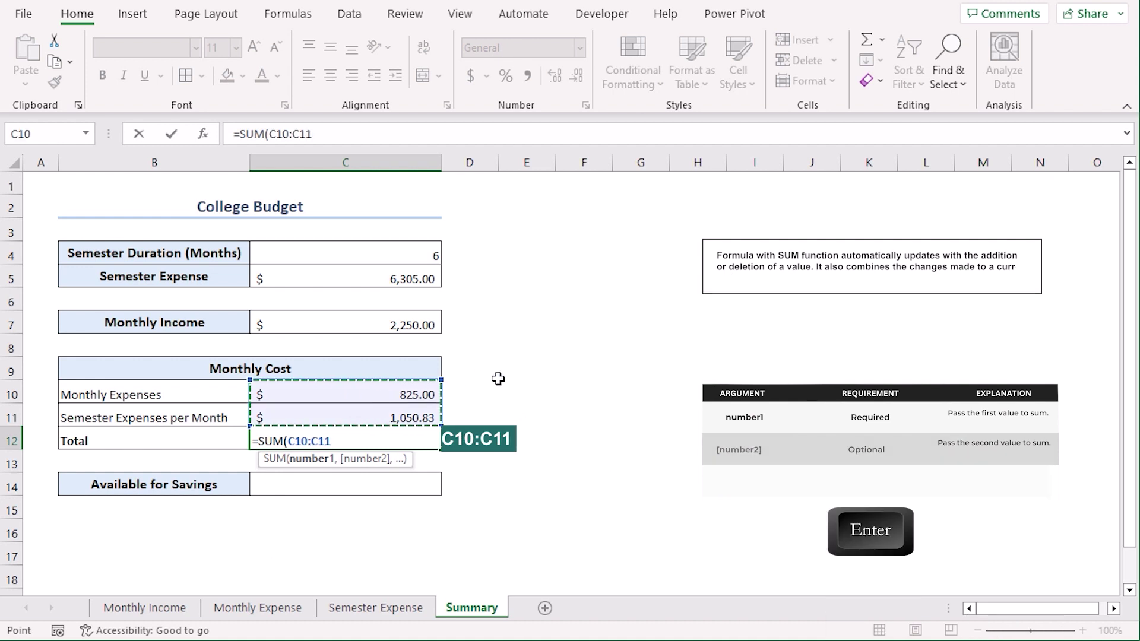
pyautogui.press('Return')
pyautogui.click(356, 440)
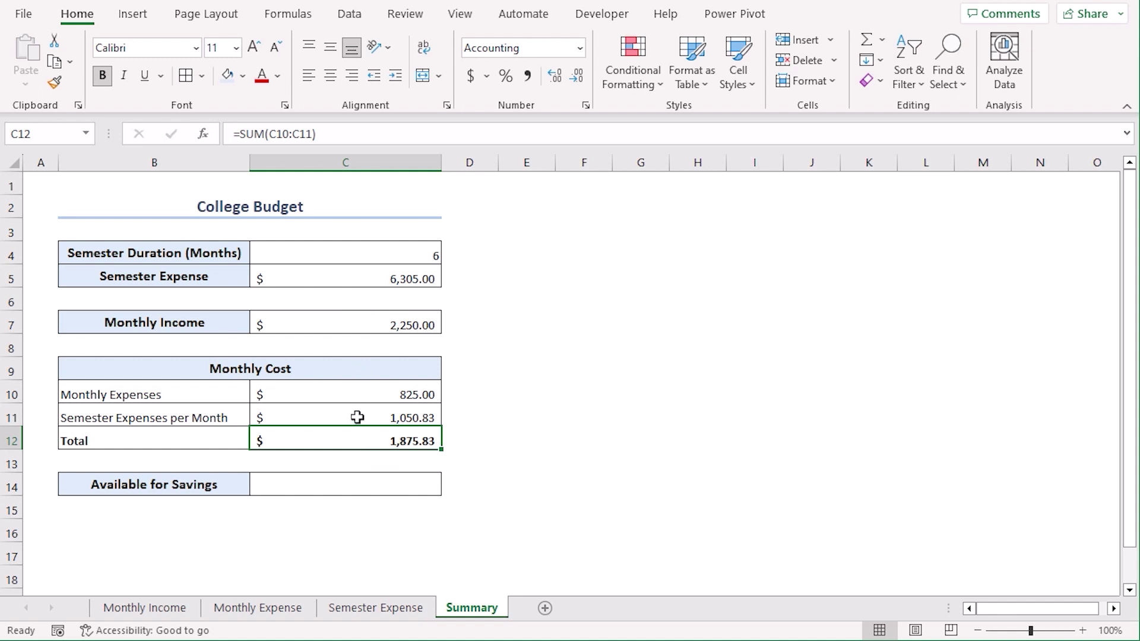
# Enter =C7-C12 in C14 so Available for Savings shows $374.17
pyautogui.click(362, 484)
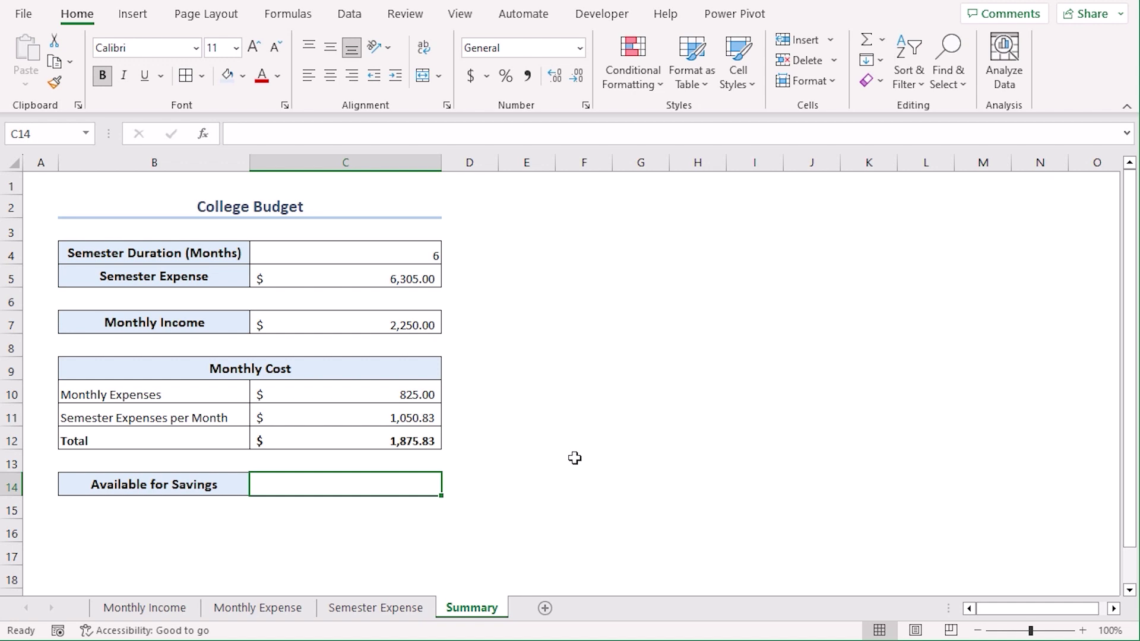
pyautogui.write('=')
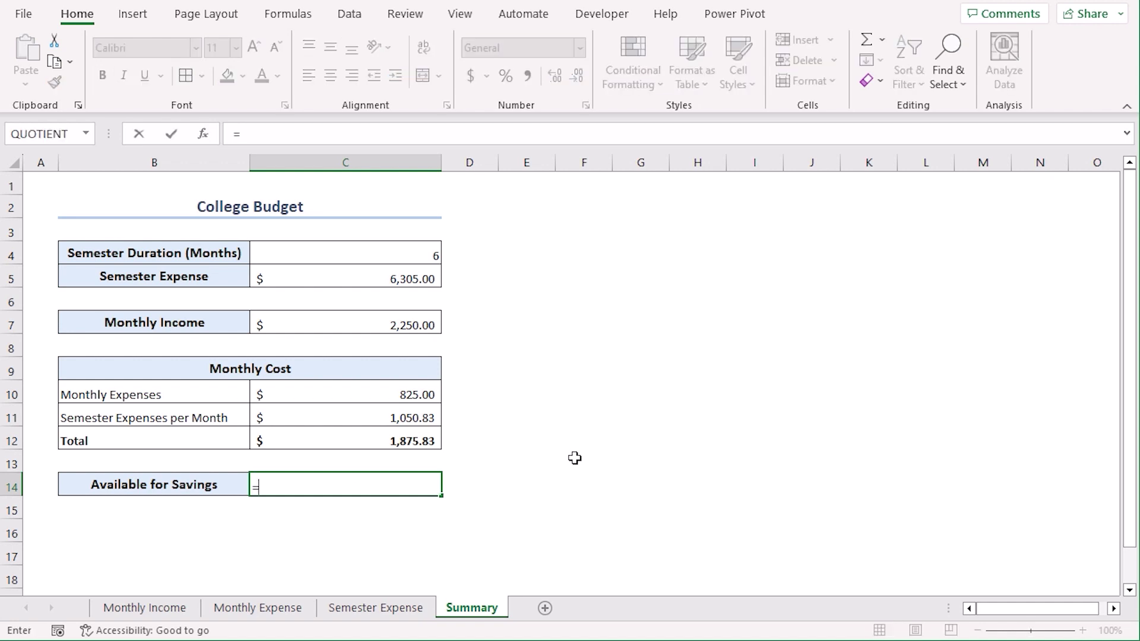
pyautogui.click(350, 324)
pyautogui.write('-')
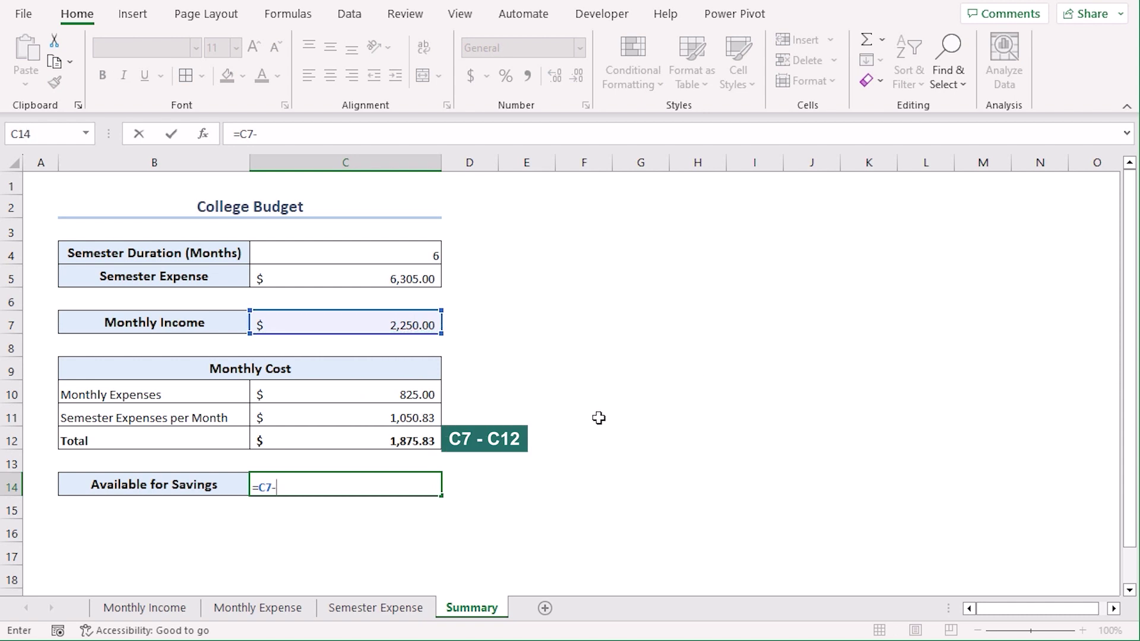
pyautogui.click(329, 435)
pyautogui.press('Return')
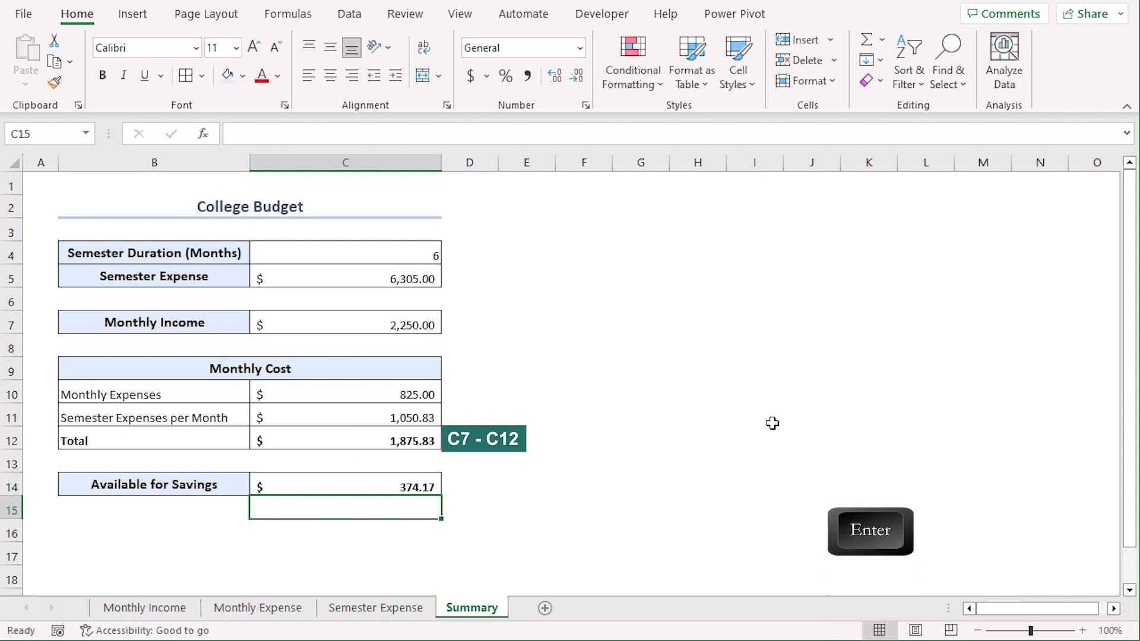
pyautogui.press('Up')
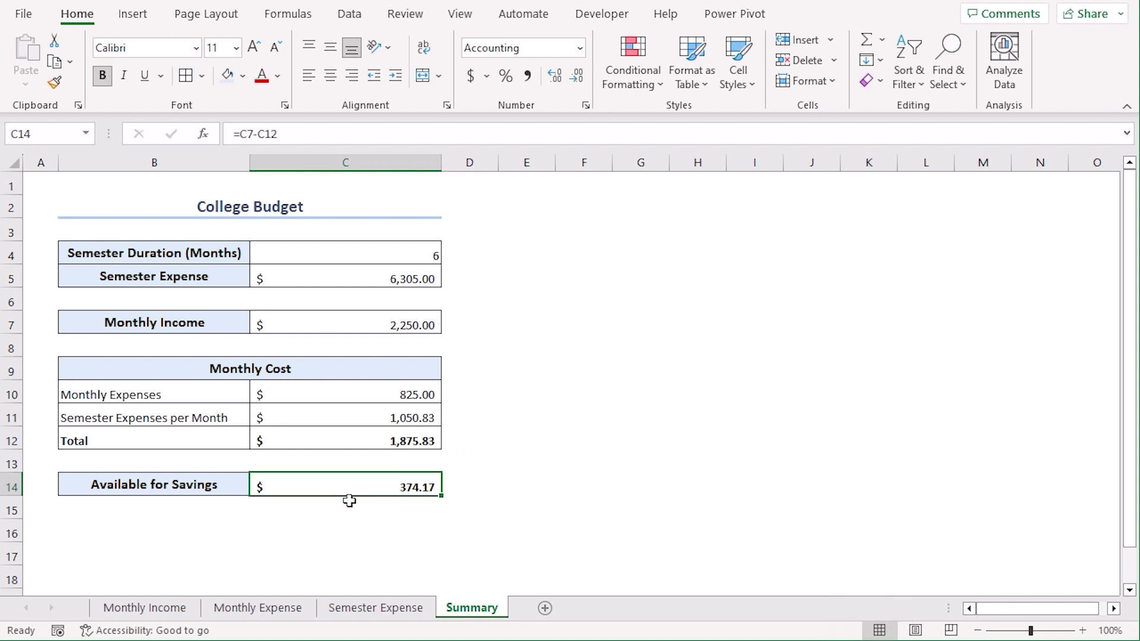